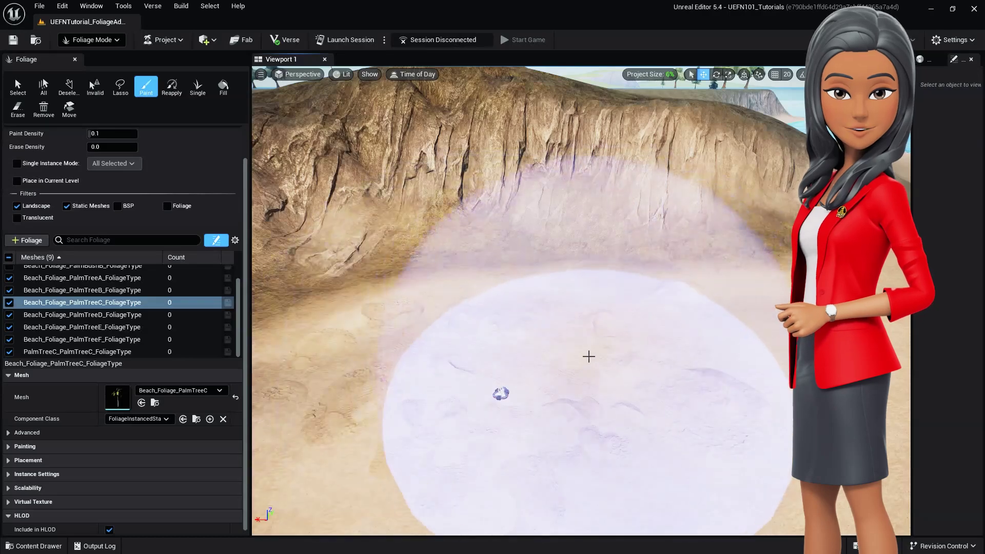
# - Enter Foliage Mode in the UEFNTutorial_FoliageAd level, over the bare sandy beach
pyautogui.click(538, 349)
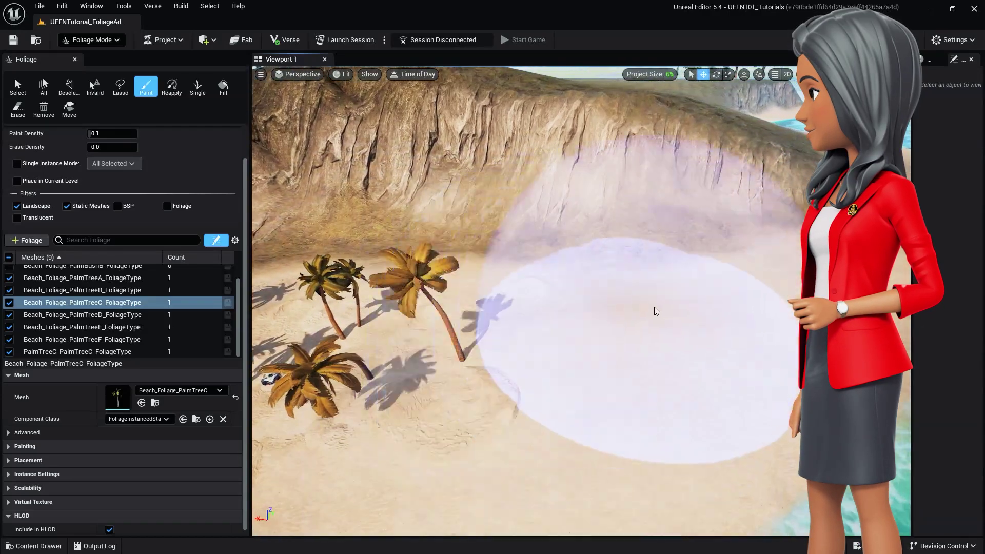
pyautogui.click(426, 333)
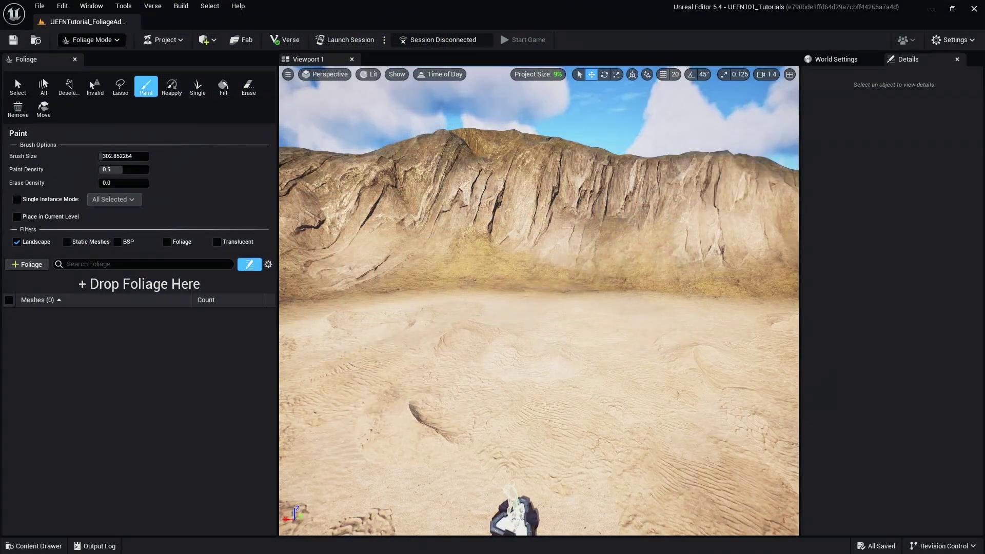
# - Add the nine palm meshes as foliage types, saving each FoliageType into FoliageTutorial
pyautogui.moveTo(984, 375); pyautogui.dragTo(143, 296)
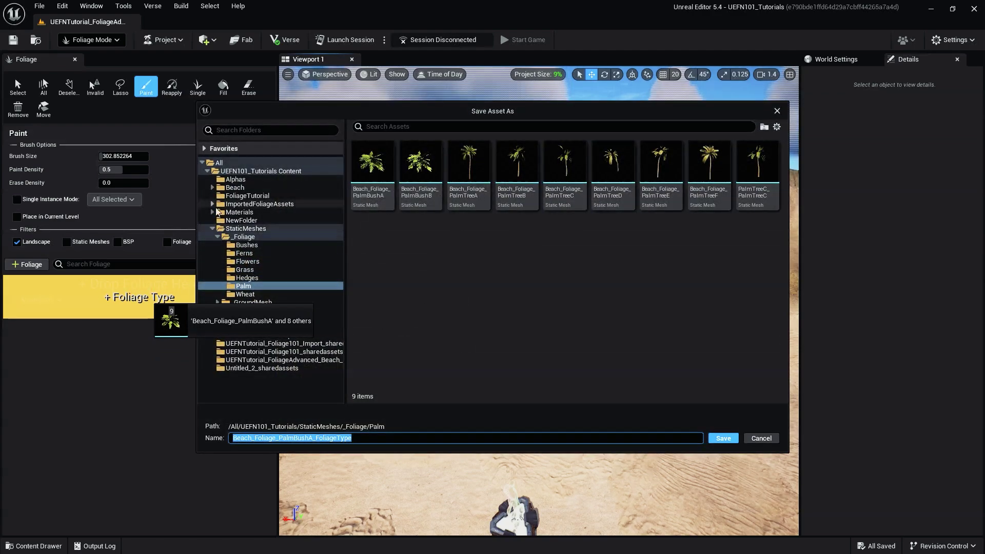
pyautogui.click(244, 197)
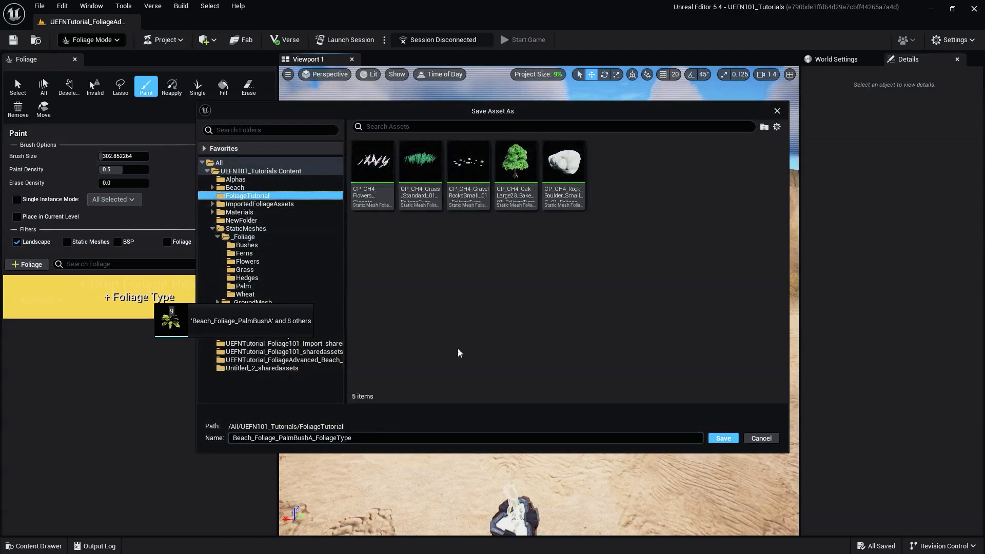
pyautogui.click(720, 442)
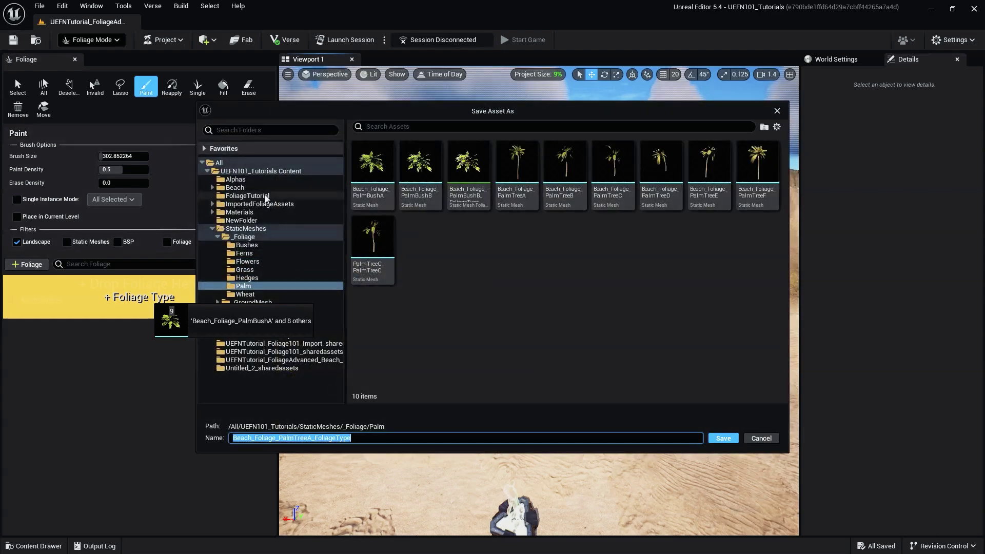
pyautogui.click(266, 198)
pyautogui.click(723, 438)
pyautogui.click(247, 196)
pyautogui.click(724, 438)
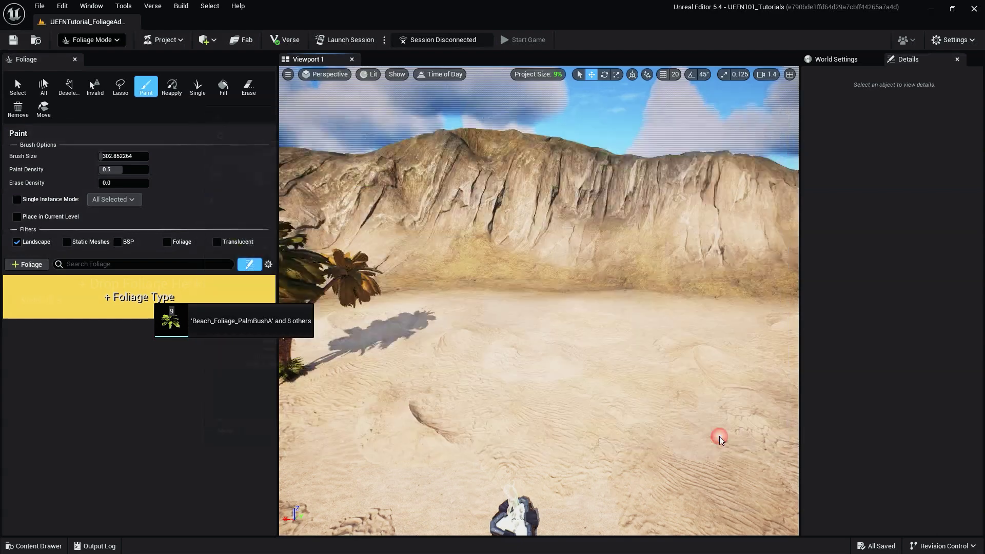
pyautogui.click(247, 196)
pyautogui.click(723, 438)
pyautogui.click(248, 196)
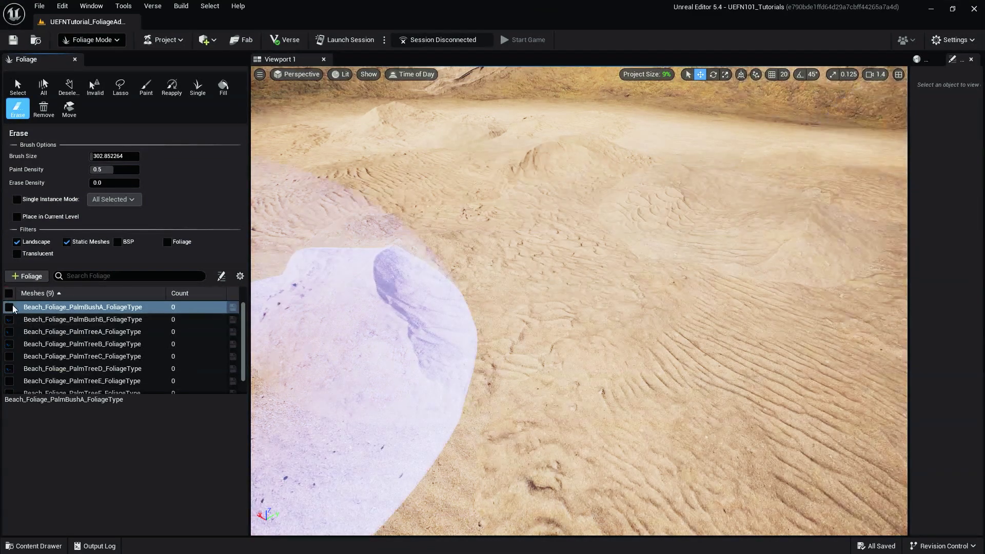
# - Disable every foliage type except Beach_Foliage_PalmBushA and show its foliage type settings
pyautogui.click(8, 294)
pyautogui.click(10, 307)
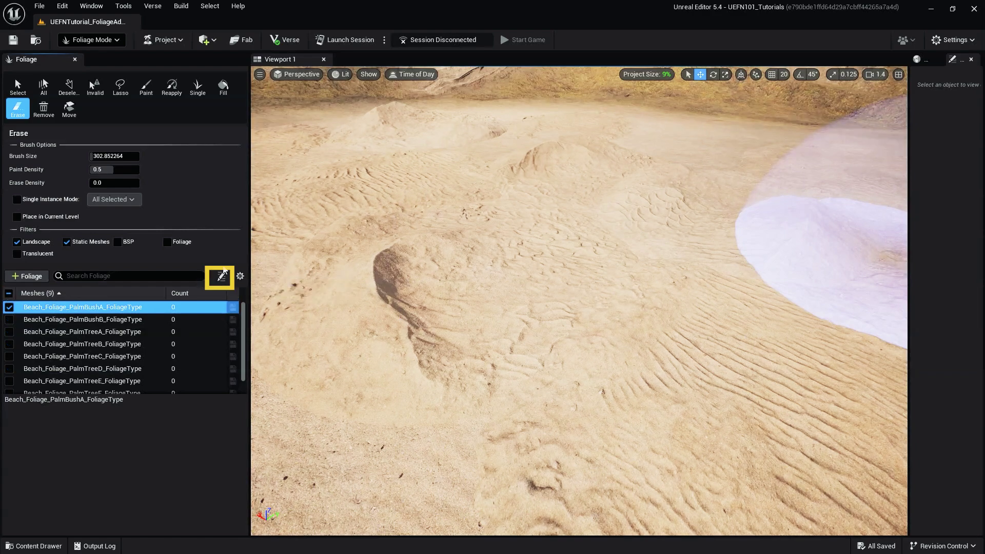
pyautogui.click(221, 278)
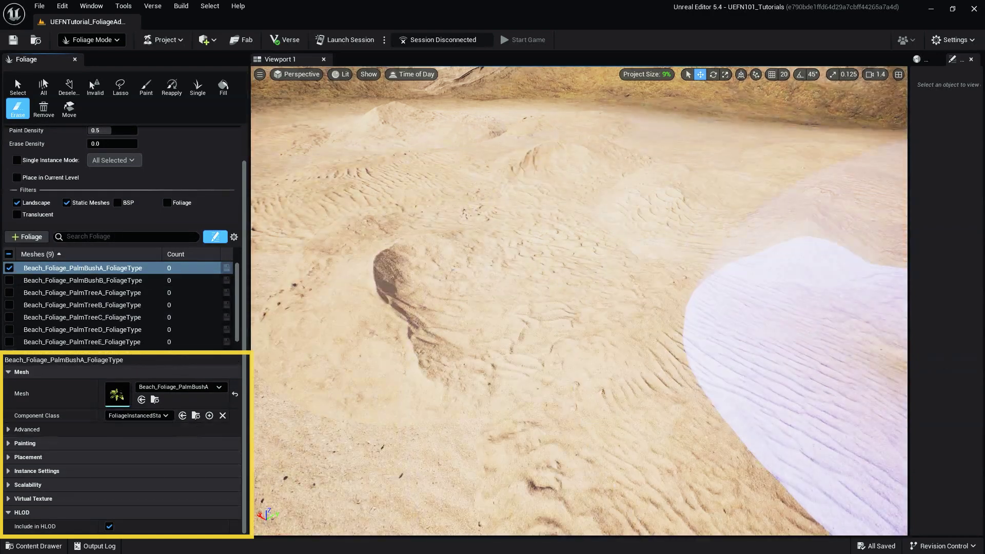
pyautogui.click(174, 360)
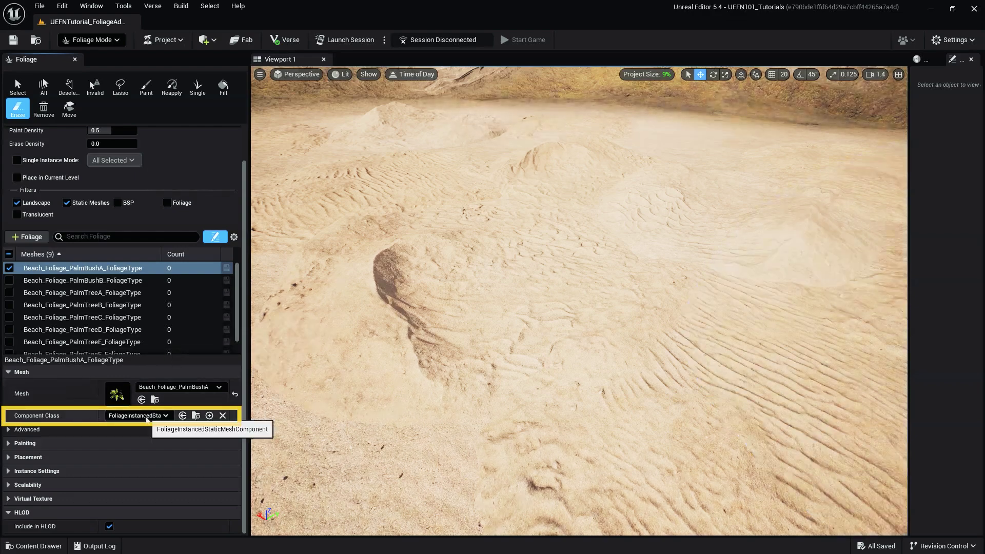
# - Create a NewFoliageInstancedStaticMeshComponent blueprint in FoliageTutorial and review its advanced lighting options
pyautogui.click(146, 417)
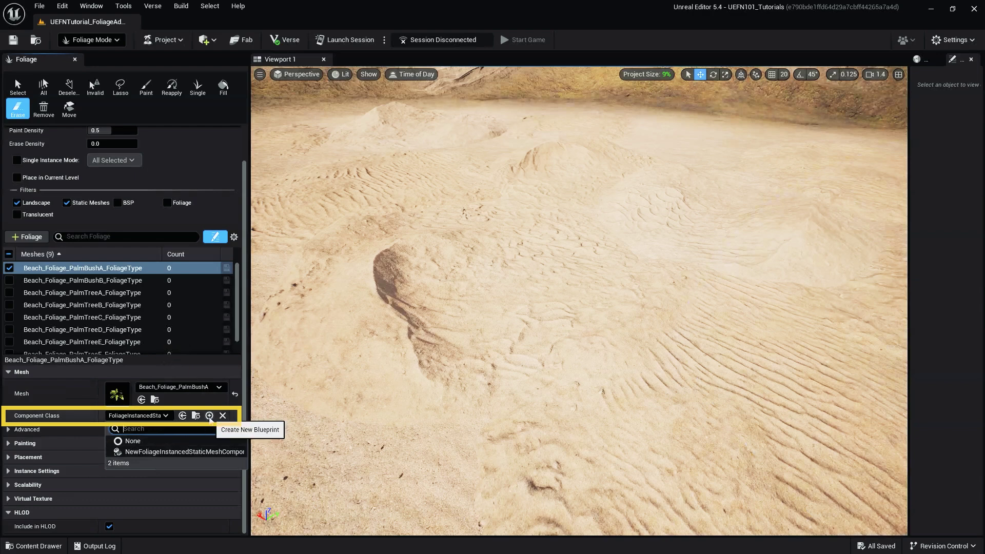
pyautogui.click(209, 416)
pyautogui.click(433, 250)
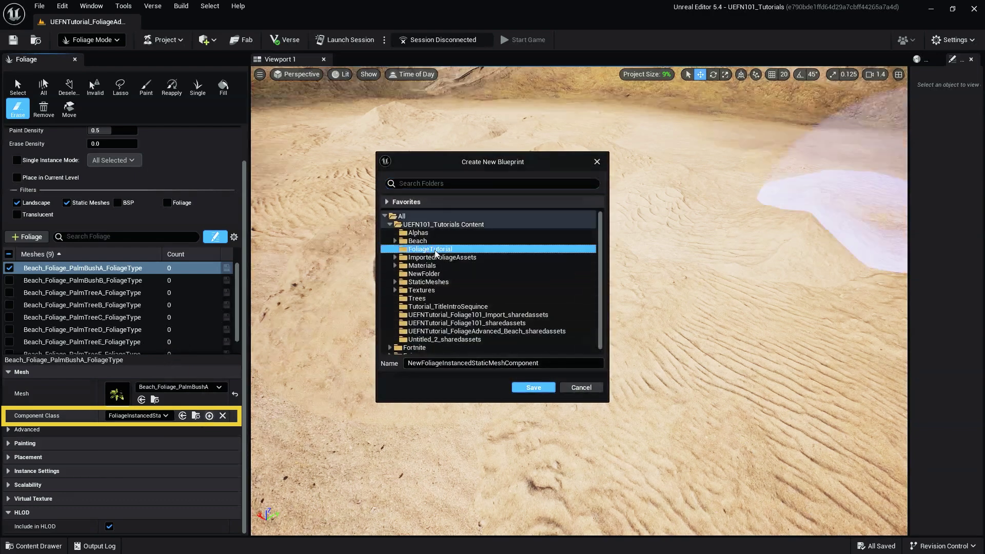
pyautogui.click(534, 388)
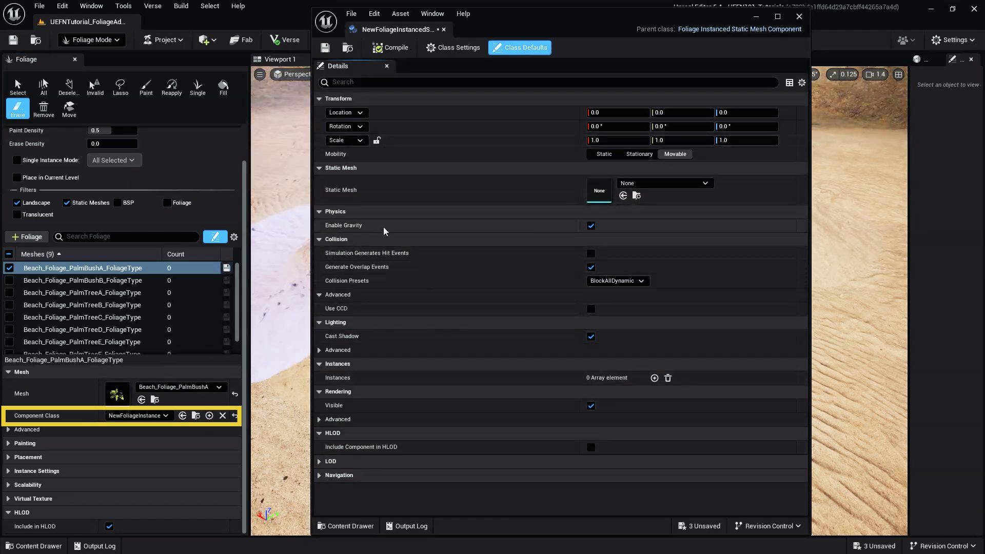
pyautogui.click(320, 351)
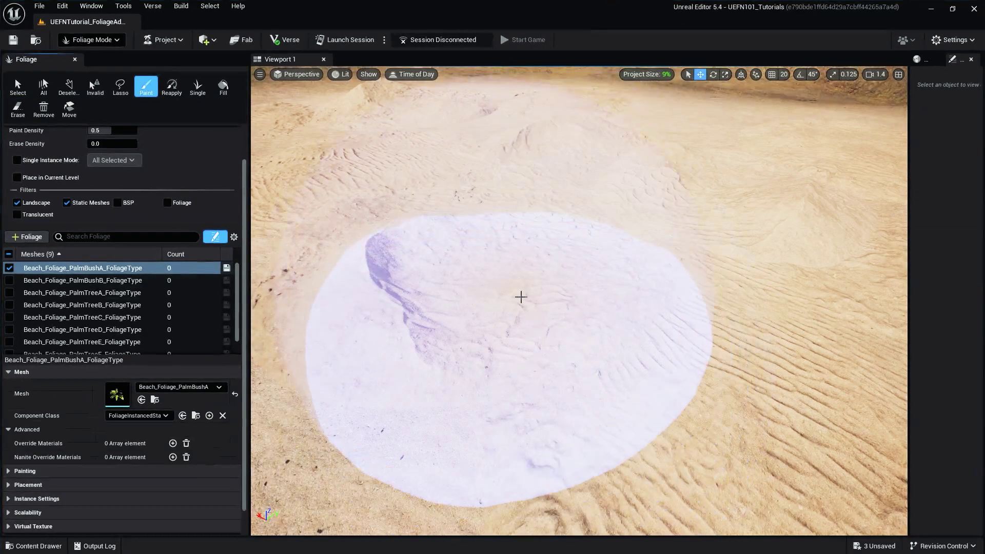
# - Paint PalmBushA on the sand and override its material with PalmBush_Alt01_MAT
pyautogui.click(527, 297)
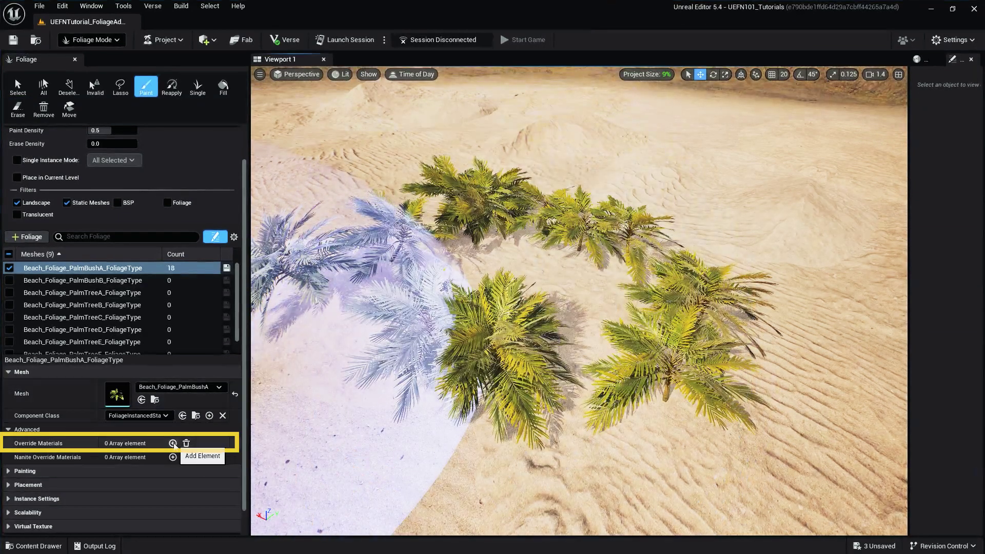
pyautogui.click(172, 443)
pyautogui.click(176, 456)
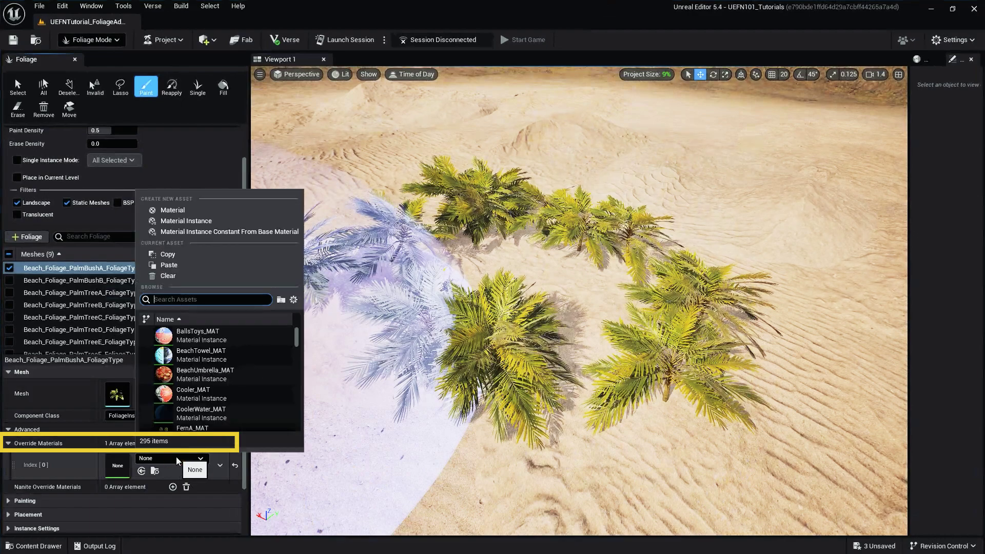
pyautogui.write('palm')
pyautogui.click(222, 334)
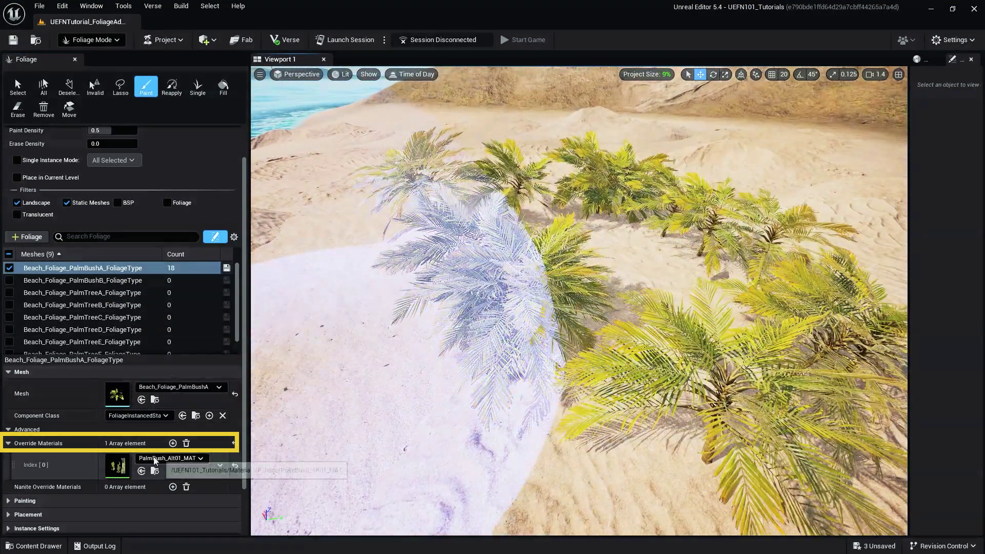
# - Swap the override material through PalmBush_MAT and MI Wooden Planks WorldAligned, ending on BallsToys_MAT
pyautogui.click(170, 459)
pyautogui.click(219, 415)
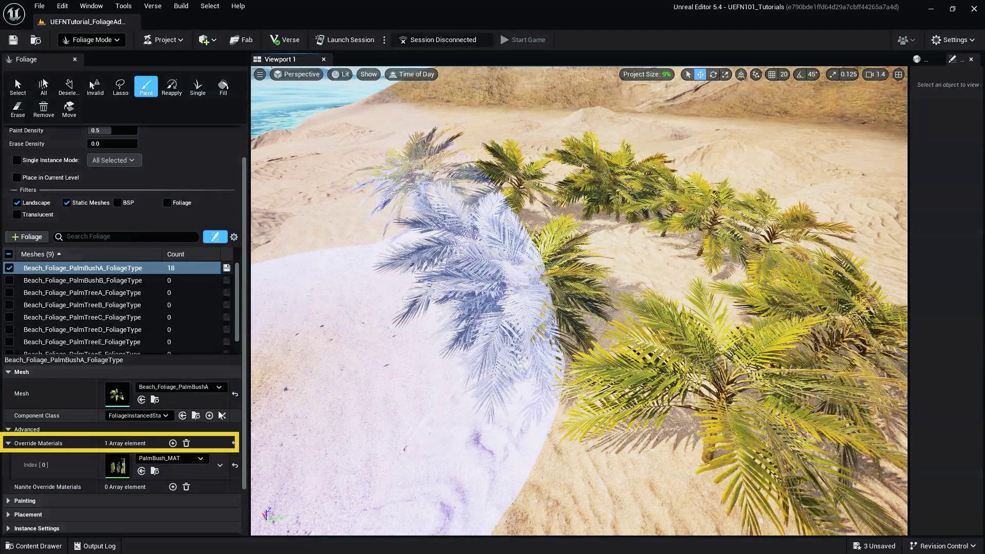
pyautogui.click(162, 457)
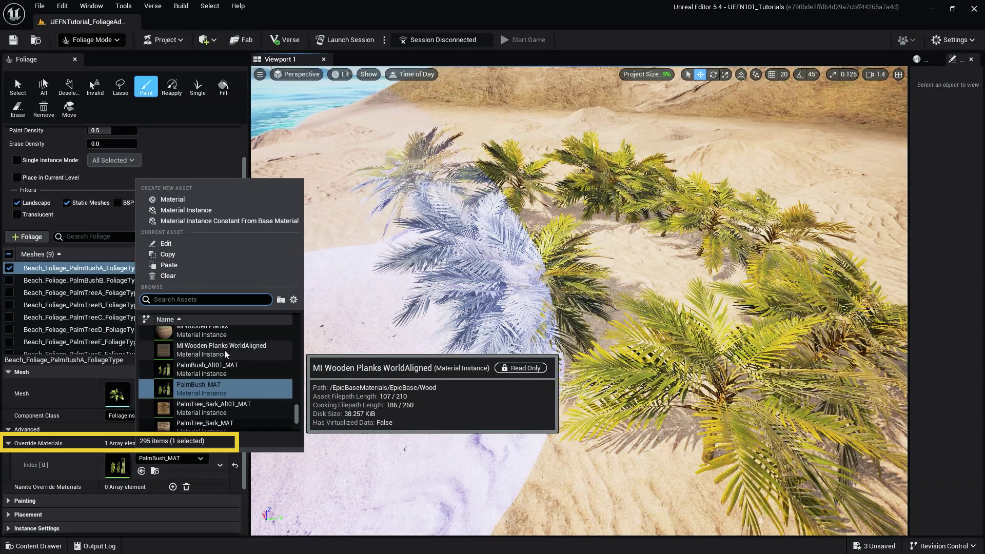
pyautogui.click(223, 350)
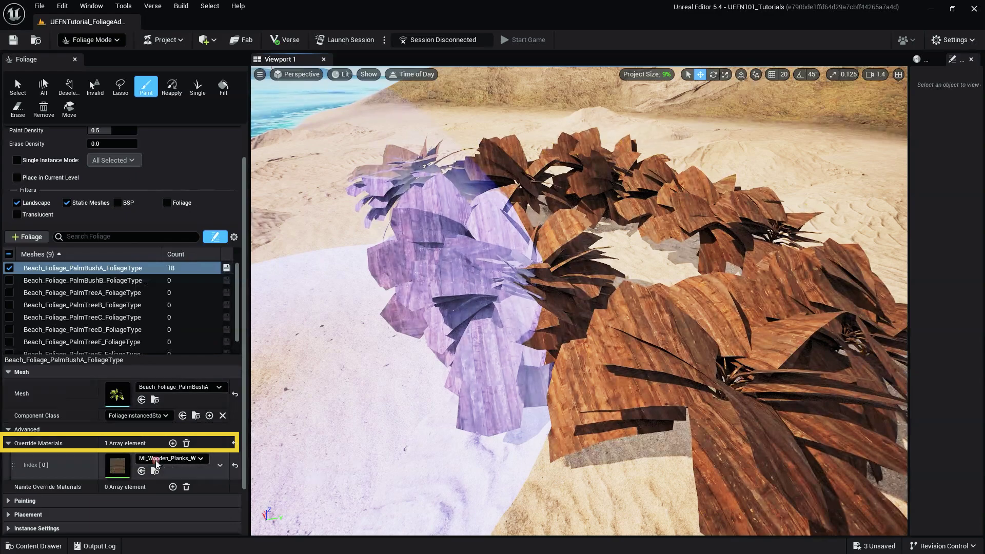
pyautogui.click(156, 460)
pyautogui.click(205, 337)
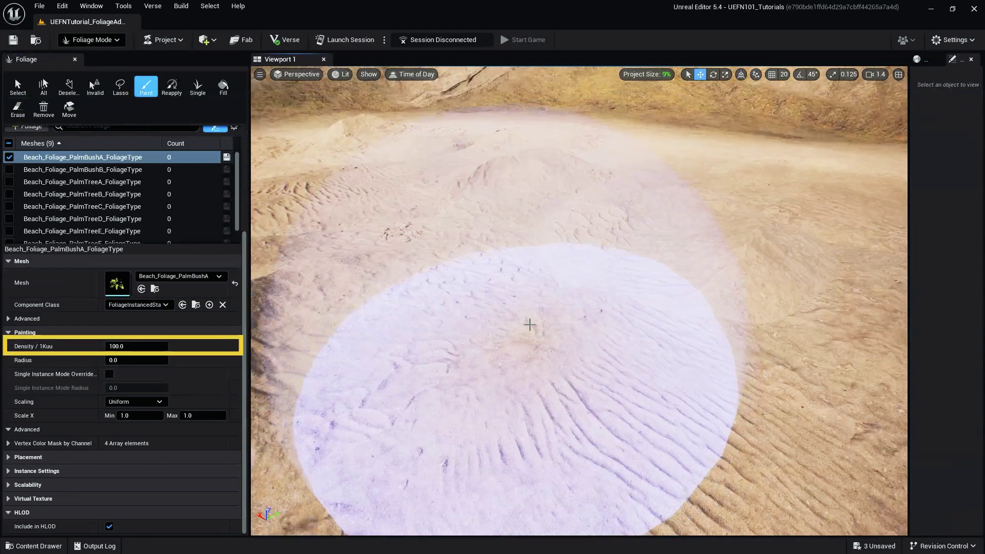
# - Raise PalmBushA Density/1Kuu to 6000 and paint dense test patches of bushes across the sand
pyautogui.click(505, 329)
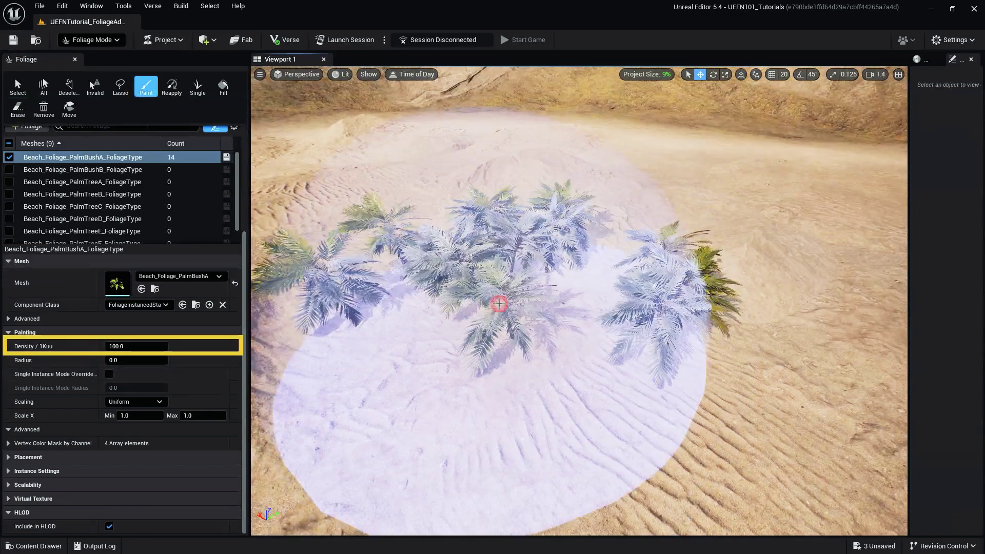
pyautogui.moveTo(508, 331); pyautogui.dragTo(520, 348, button='right')
pyautogui.click(131, 348)
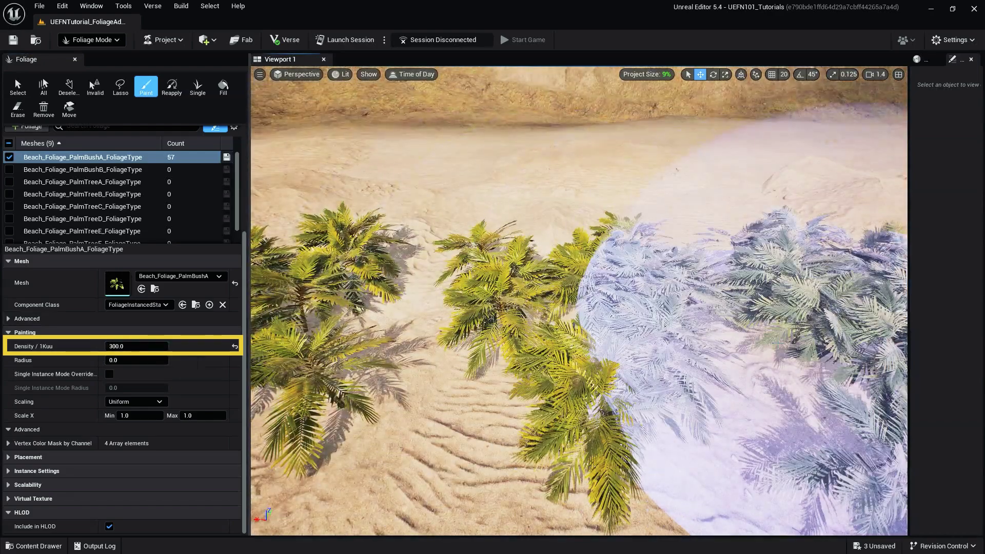
pyautogui.moveTo(748, 341)
pyautogui.mouseDown()
pyautogui.moveTo(579, 339)
pyautogui.moveTo(579, 359)
pyautogui.mouseUp()
pyautogui.moveTo(662, 405); pyautogui.dragTo(682, 405, button='right')
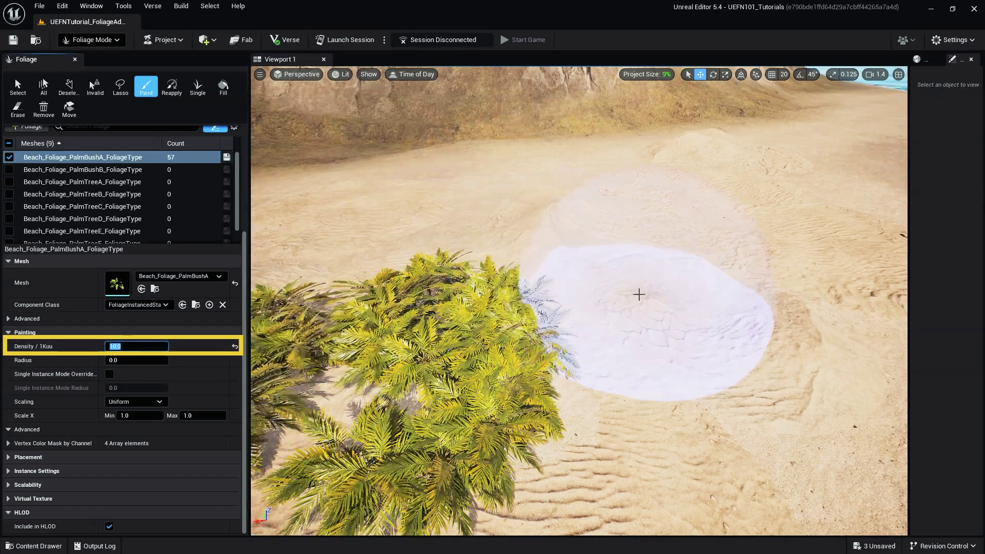
pyautogui.click(662, 315)
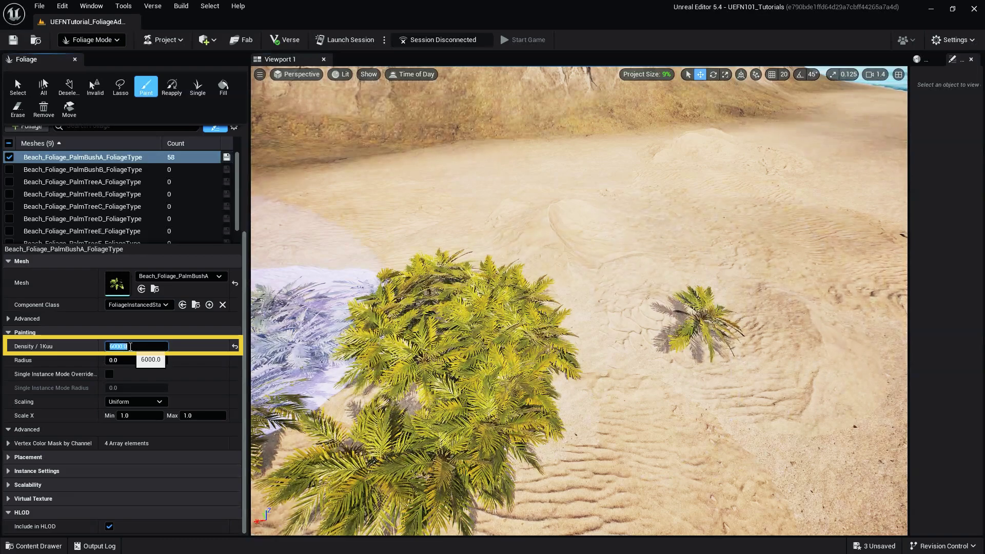
pyautogui.moveTo(418, 318); pyautogui.dragTo(564, 390)
pyautogui.scroll(5, 564, 334)
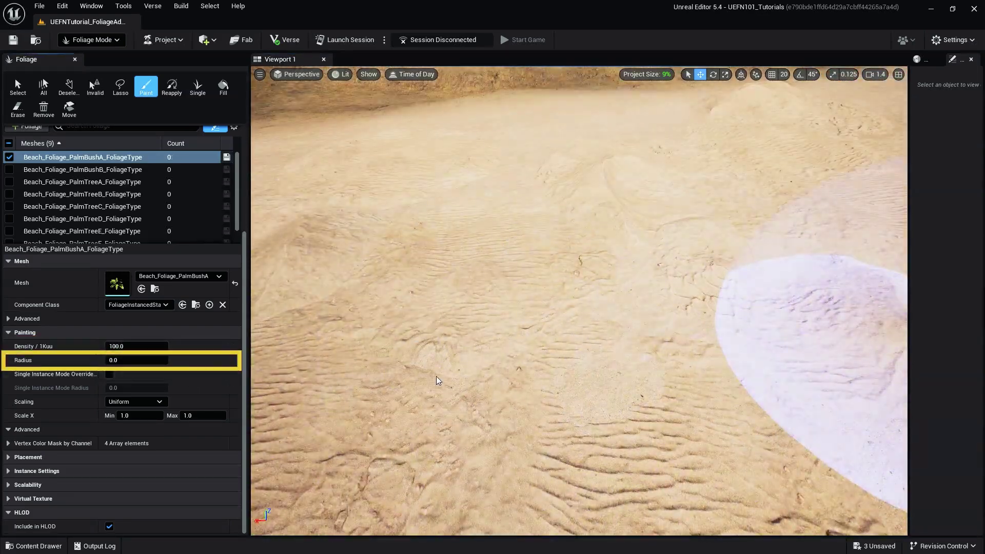
pyautogui.moveTo(437, 380); pyautogui.dragTo(435, 330, button='right')
# - Paint PalmBushA clusters with the brush Radius set to 100, then to 500
pyautogui.click(436, 330)
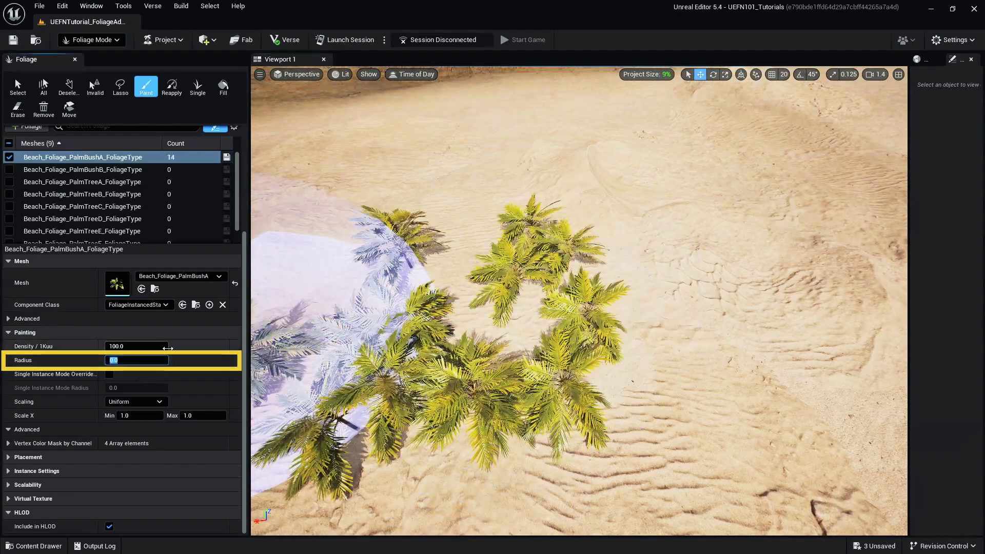
pyautogui.write('100')
pyautogui.press('Return')
pyautogui.click(792, 352)
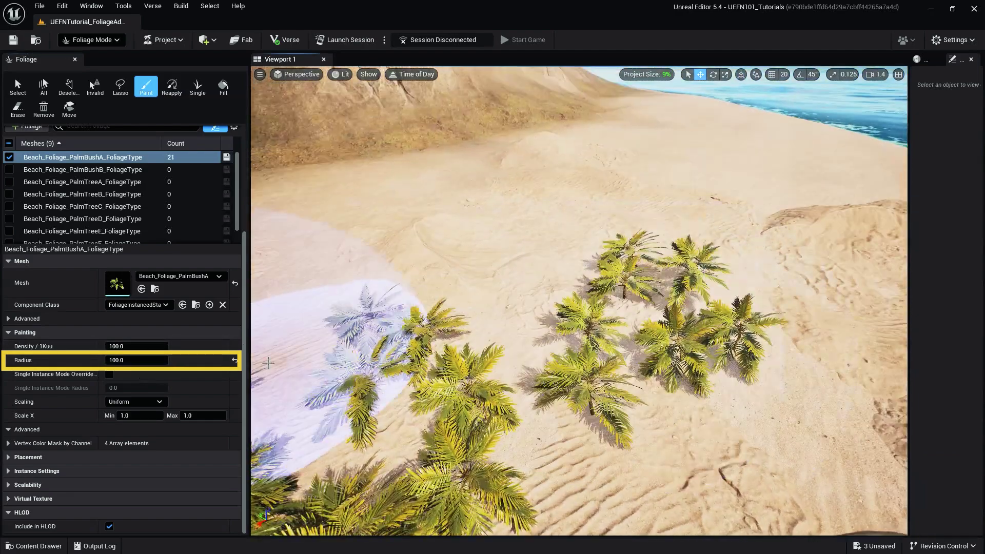
pyautogui.click(143, 361)
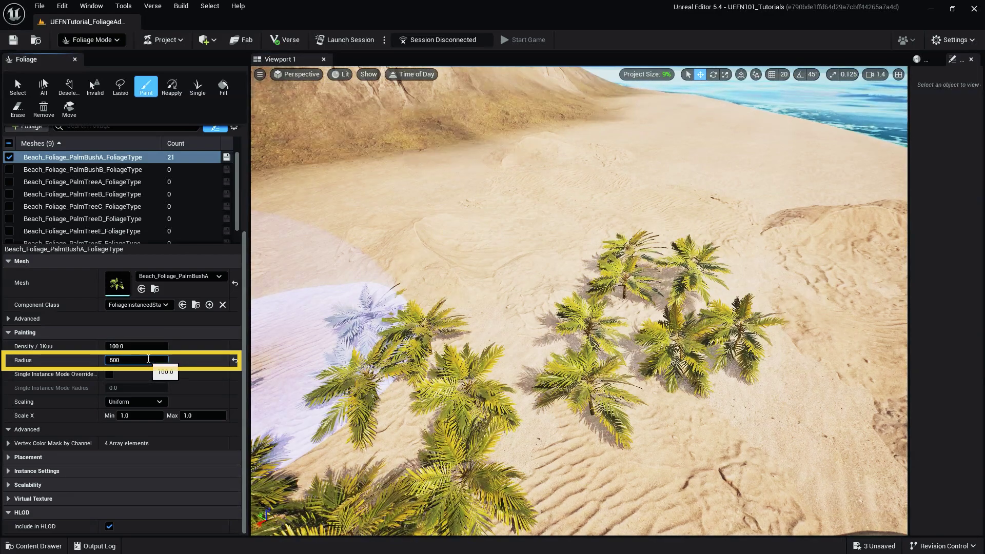
pyautogui.press('Return')
pyautogui.click(463, 282)
pyautogui.moveTo(462, 283); pyautogui.dragTo(389, 247, button='right')
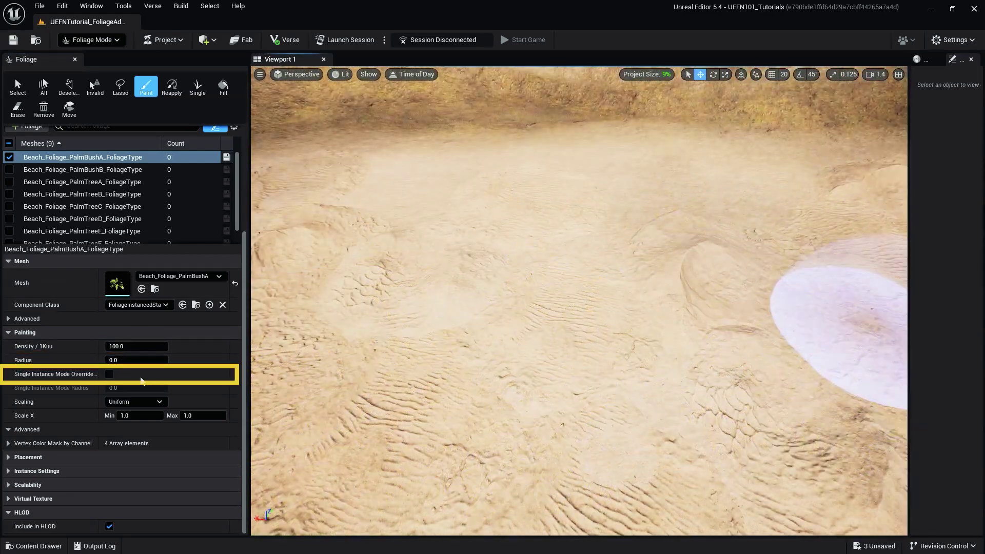
# - Enable Single Instance Mode Override, then set Scale X Min to 10 and paint giant palm bushes
pyautogui.click(109, 374)
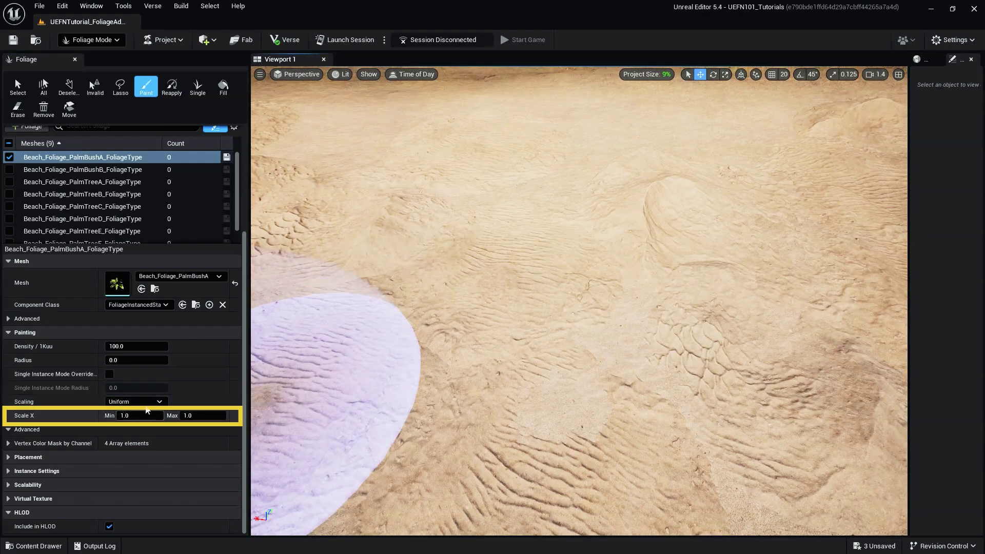
pyautogui.click(427, 319)
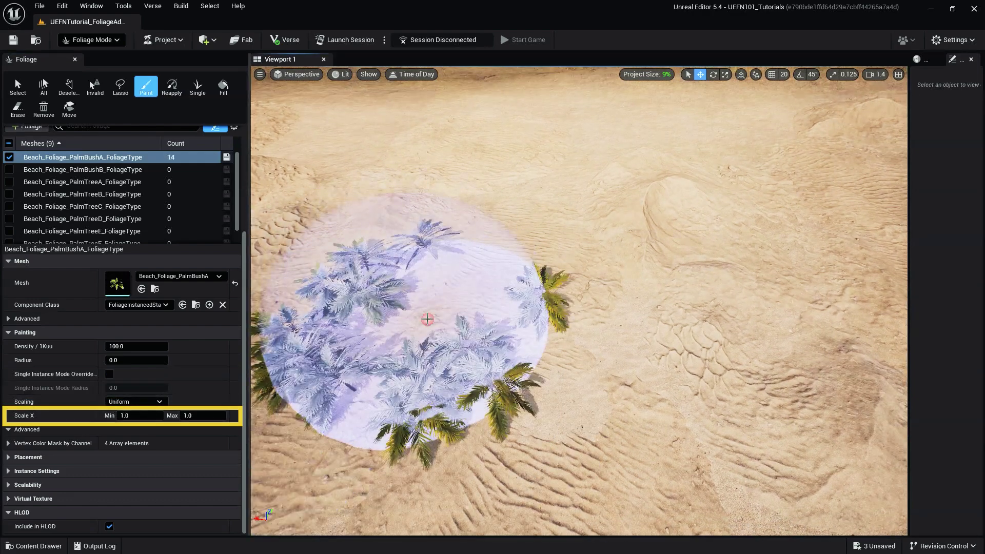
pyautogui.click(136, 415)
pyautogui.write('10')
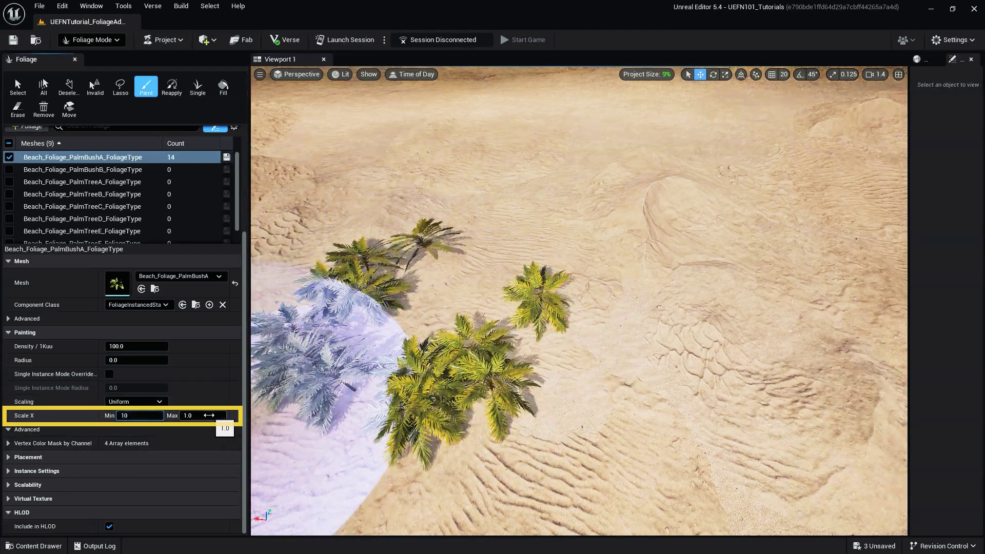
pyautogui.click(664, 282)
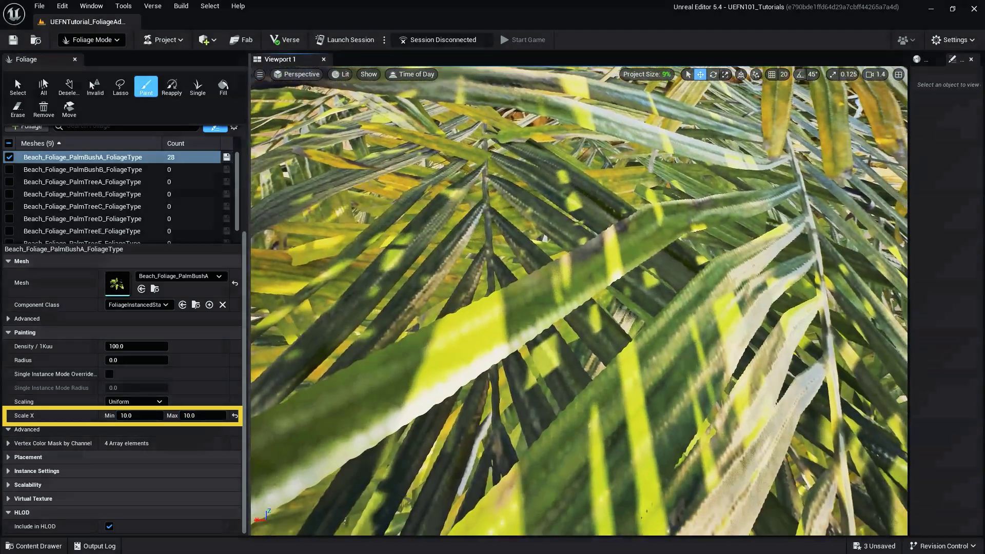
pyautogui.moveTo(328, 442); pyautogui.dragTo(328, 442, button='right')
# - Set the minimum scale to 0.1 and paint tiny palm bushes between the palms
pyautogui.write('0.1')
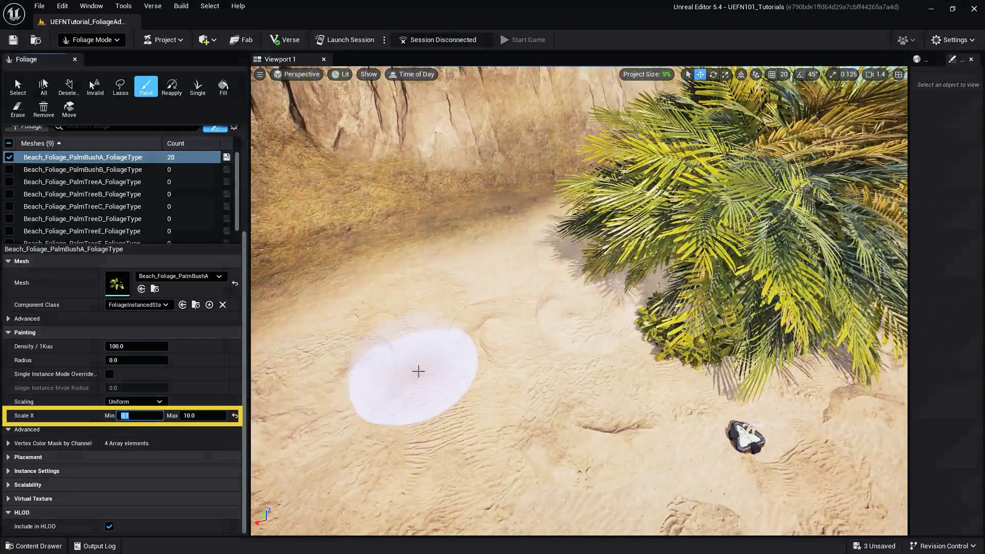
pyautogui.click(418, 362)
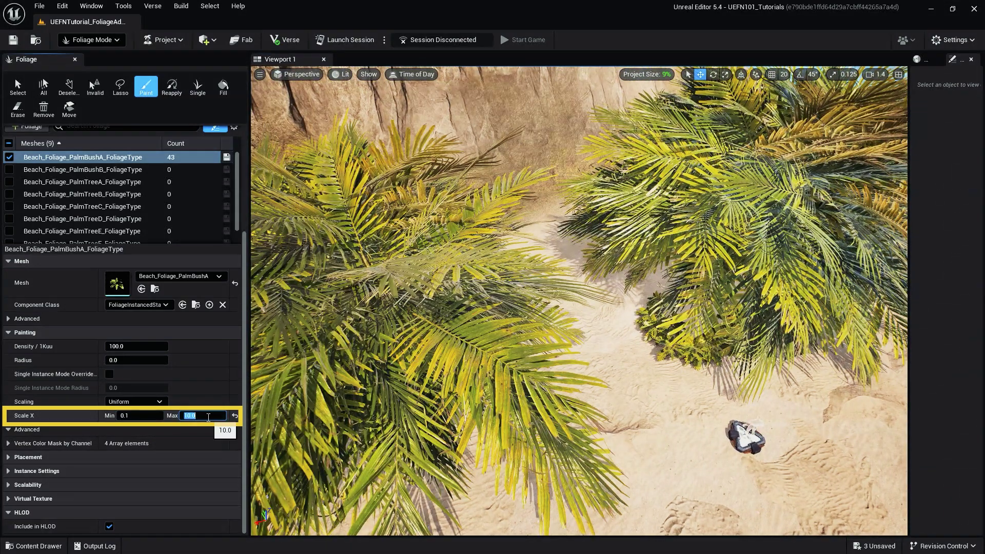
pyautogui.click(647, 442)
pyautogui.moveTo(646, 441); pyautogui.dragTo(646, 441, button='right')
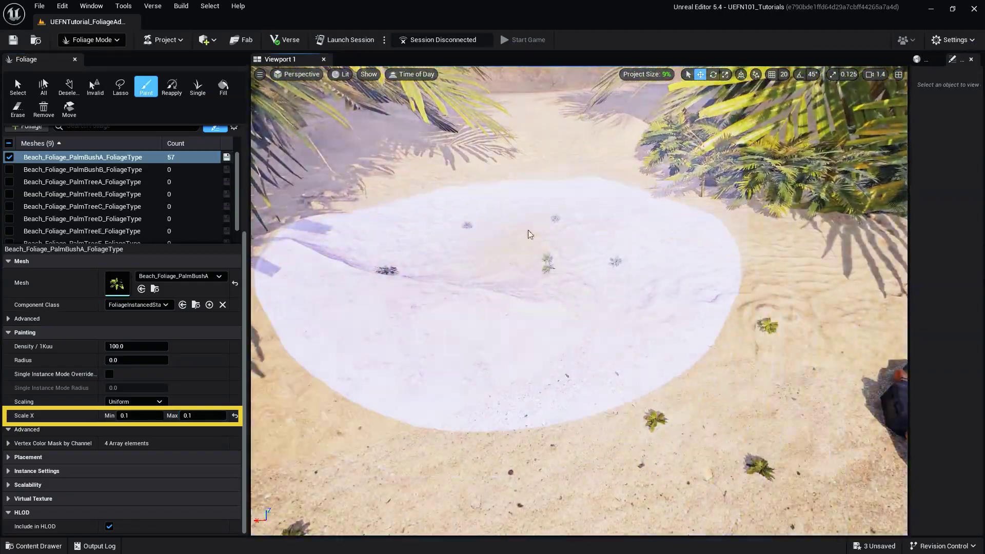
pyautogui.click(542, 215)
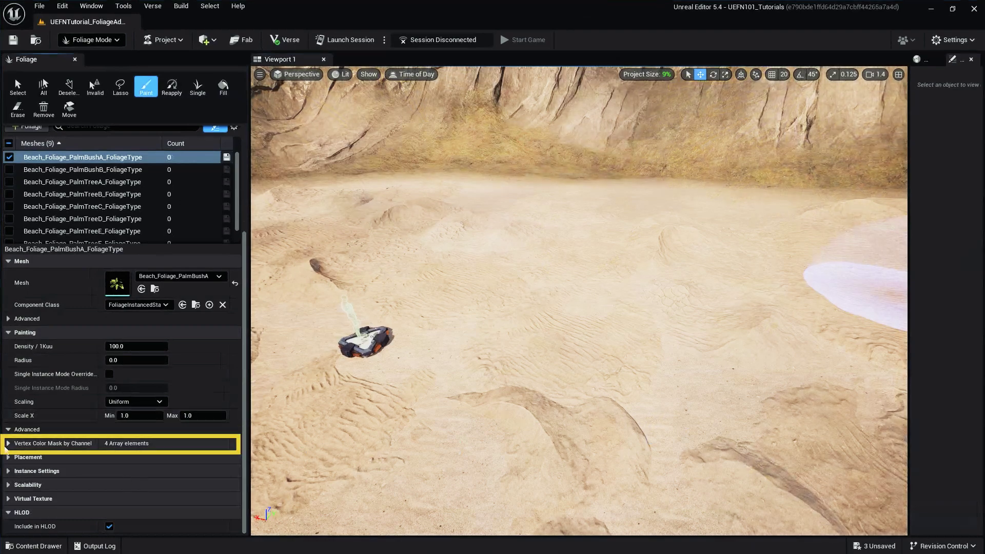
# - Expand Vertex Color Mask by Channel to inspect its Green and Blue entries, then collapse Painting
pyautogui.click(7, 444)
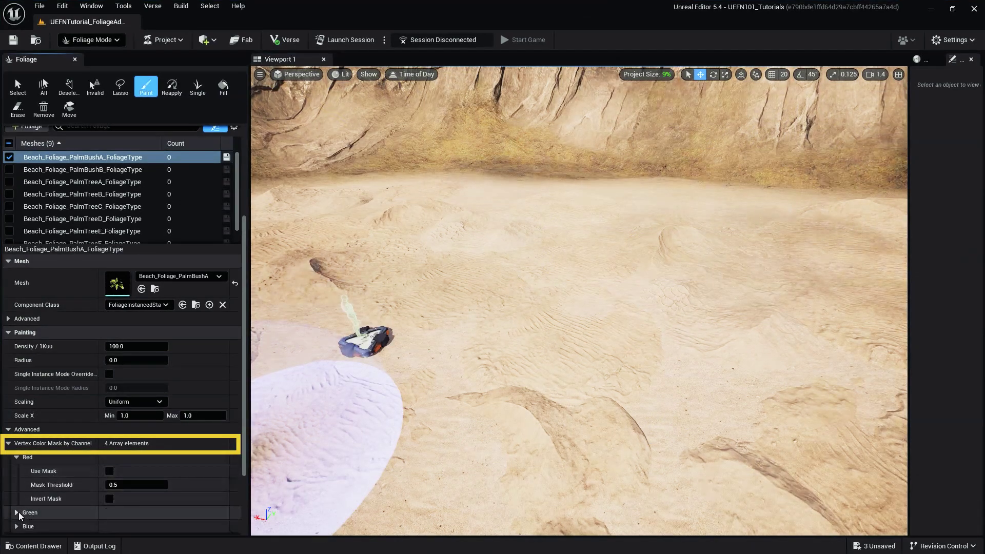
pyautogui.click(17, 513)
pyautogui.scroll(-2, 42, 477)
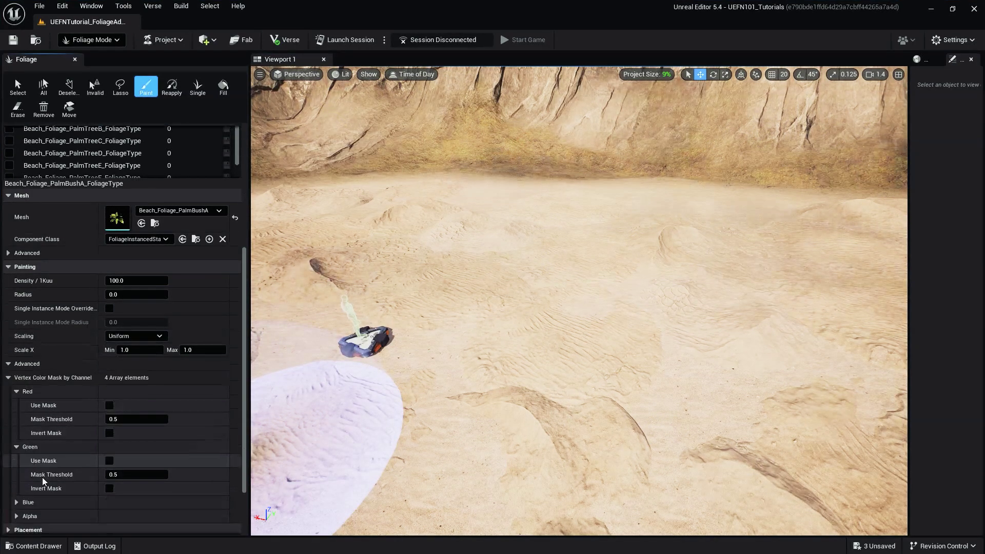
pyautogui.click(19, 500)
pyautogui.scroll(-2, 31, 487)
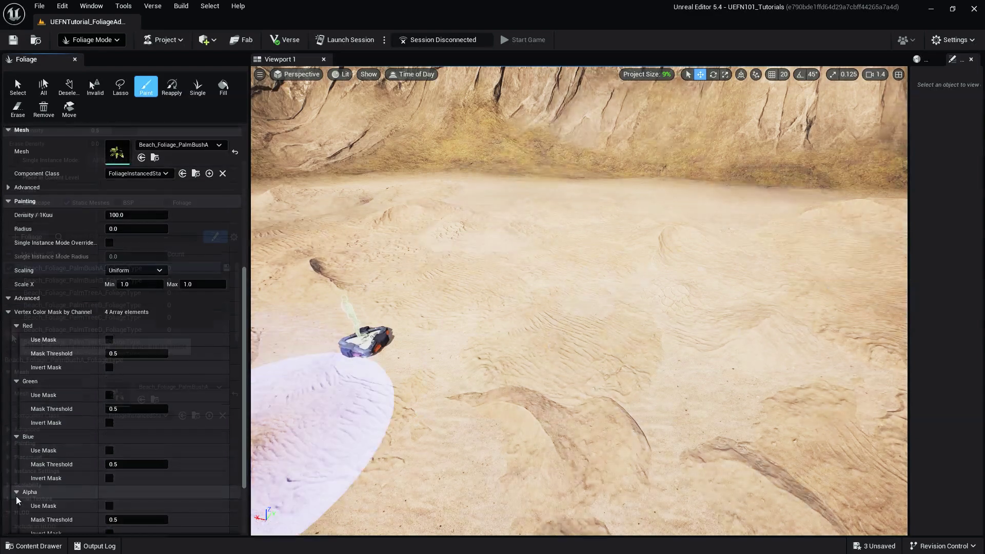
pyautogui.scroll(5, 31, 487)
pyautogui.click(8, 444)
# - Expand Placement and paint palm bushes raised by a Z Offset of 20
pyautogui.click(9, 457)
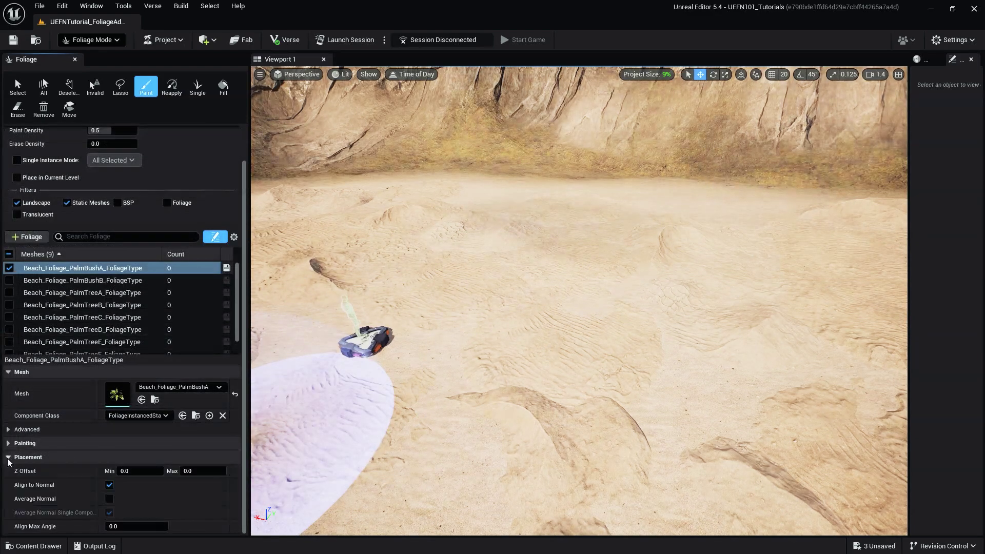
pyautogui.scroll(-6, 8, 461)
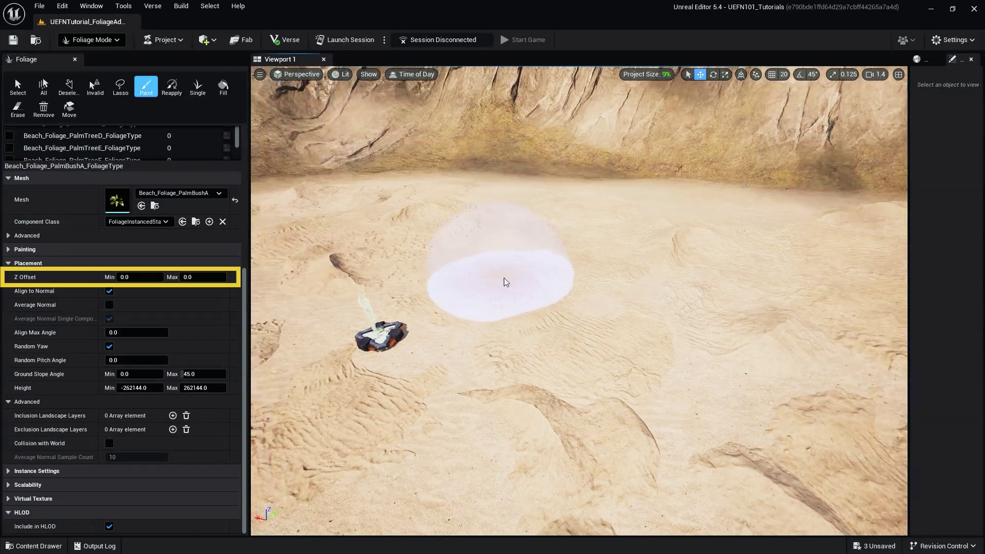
pyautogui.moveTo(451, 387); pyautogui.dragTo(461, 390)
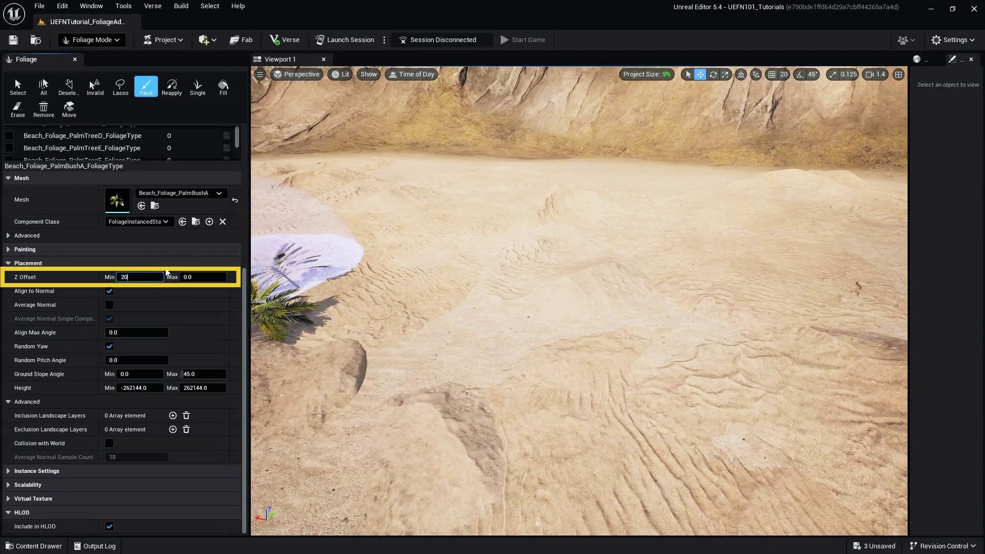
pyautogui.click(528, 234)
pyautogui.moveTo(528, 233); pyautogui.dragTo(507, 205, button='right')
pyautogui.scroll(5, 469, 251)
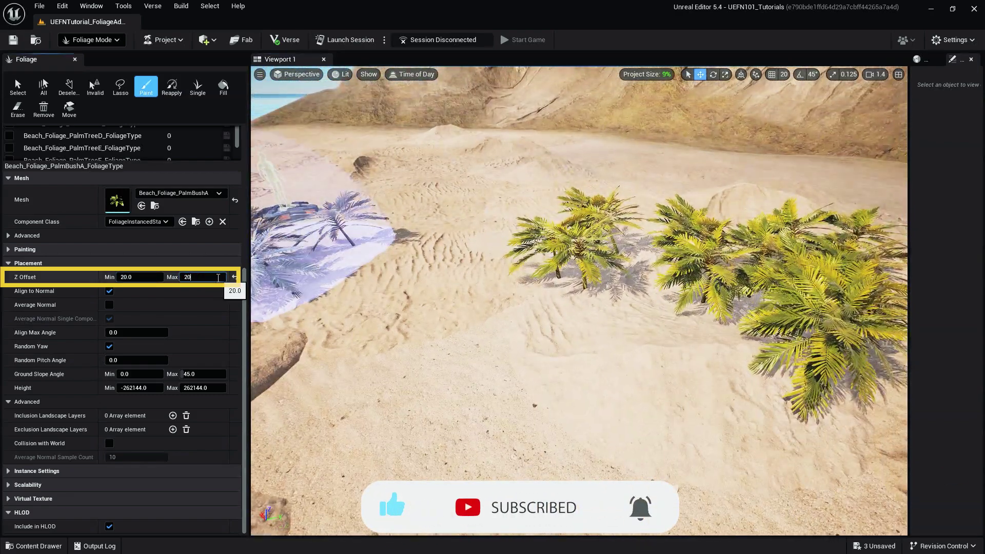
# - Change the Z Offset to 200 and paint bushes floating high above the sand
pyautogui.click(147, 278)
pyautogui.write('200')
pyautogui.press('Return')
pyautogui.click(429, 303)
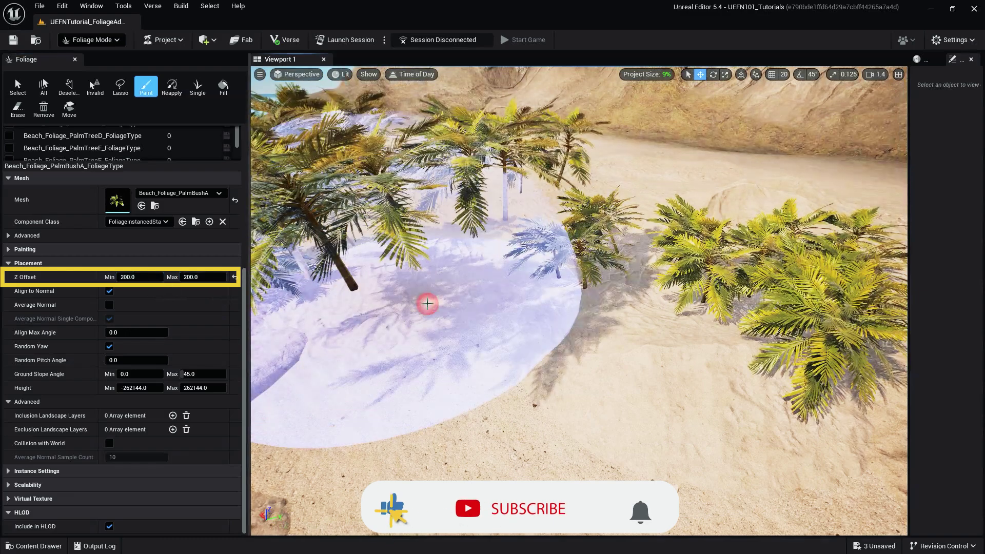
pyautogui.moveTo(429, 303)
pyautogui.mouseDown(button='right')
pyautogui.moveTo(403, 237)
pyautogui.moveTo(407, 287)
pyautogui.mouseUp(button='right')
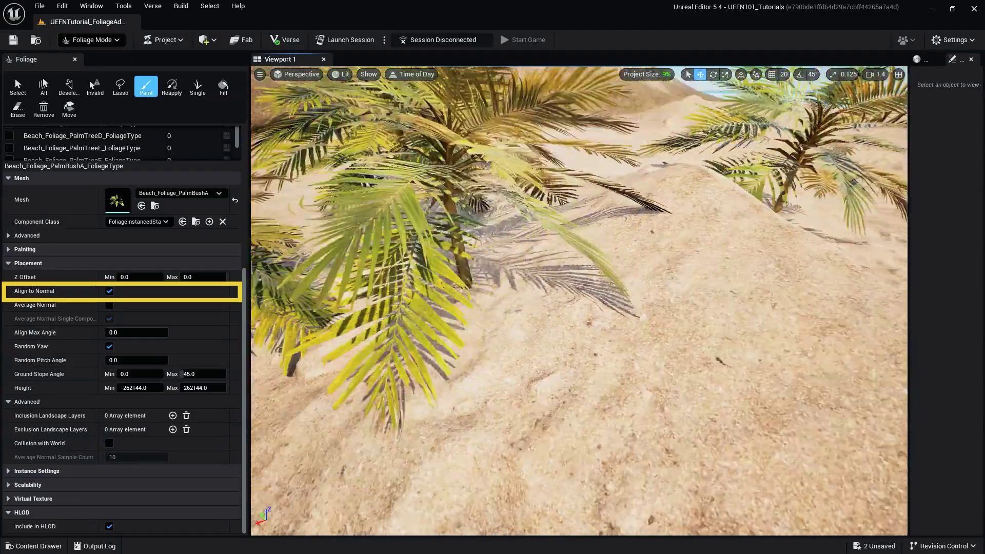
# - Turn off Align to Normal for PalmBushA while viewing the palms on the sand slope
pyautogui.moveTo(643, 253)
pyautogui.mouseDown(button='right')
pyautogui.moveTo(511, 272)
pyautogui.moveTo(504, 295)
pyautogui.mouseUp(button='right')
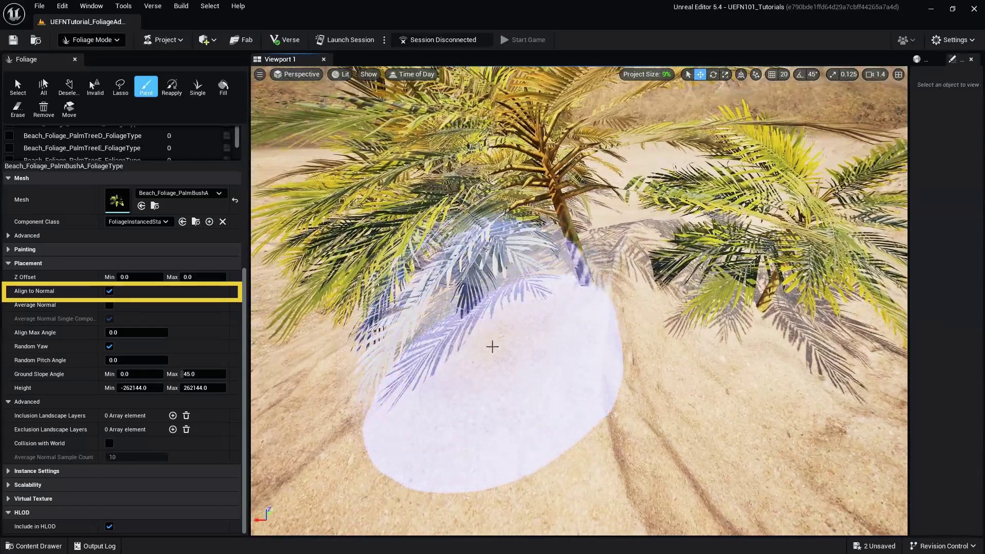
pyautogui.moveTo(500, 393); pyautogui.dragTo(508, 385, button='right')
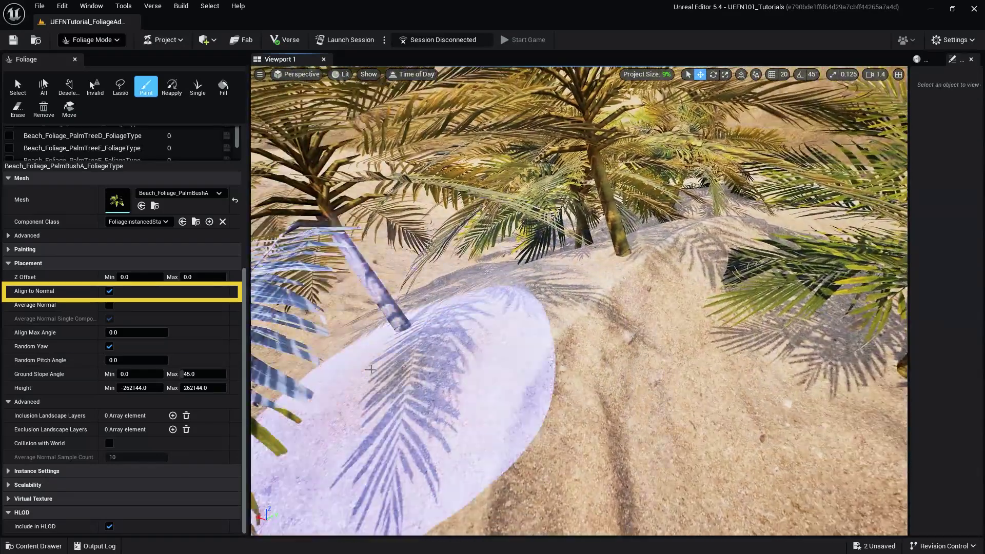
pyautogui.click(110, 291)
pyautogui.moveTo(359, 359)
pyautogui.mouseDown(button='right')
pyautogui.moveTo(509, 347)
pyautogui.moveTo(508, 313)
pyautogui.mouseUp(button='right')
pyautogui.moveTo(539, 403)
pyautogui.mouseDown(button='right')
pyautogui.moveTo(519, 403)
pyautogui.moveTo(513, 416)
pyautogui.mouseUp(button='right')
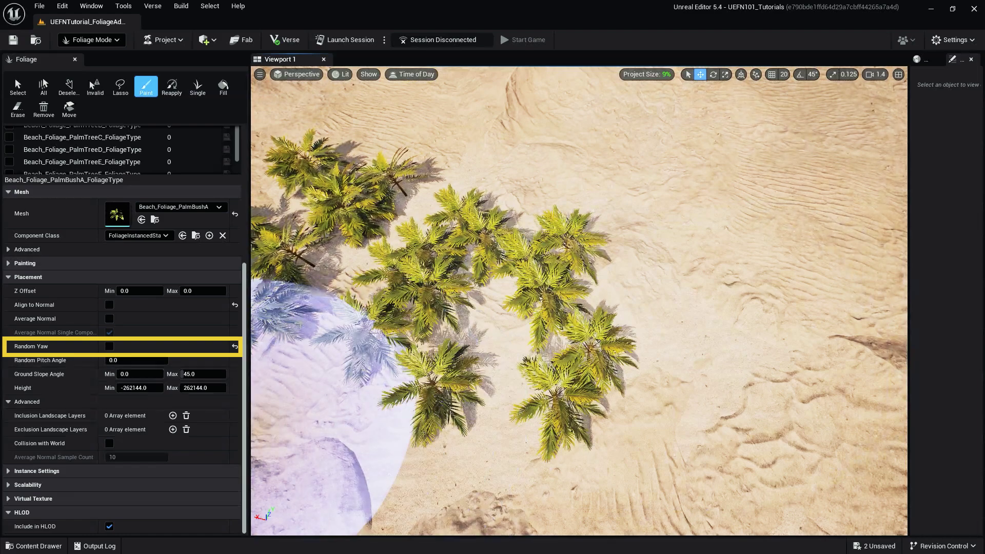
# - Paint a row of palm bushes across the sand and re-enable PalmBushA's Random Yaw
pyautogui.moveTo(737, 359); pyautogui.dragTo(429, 354)
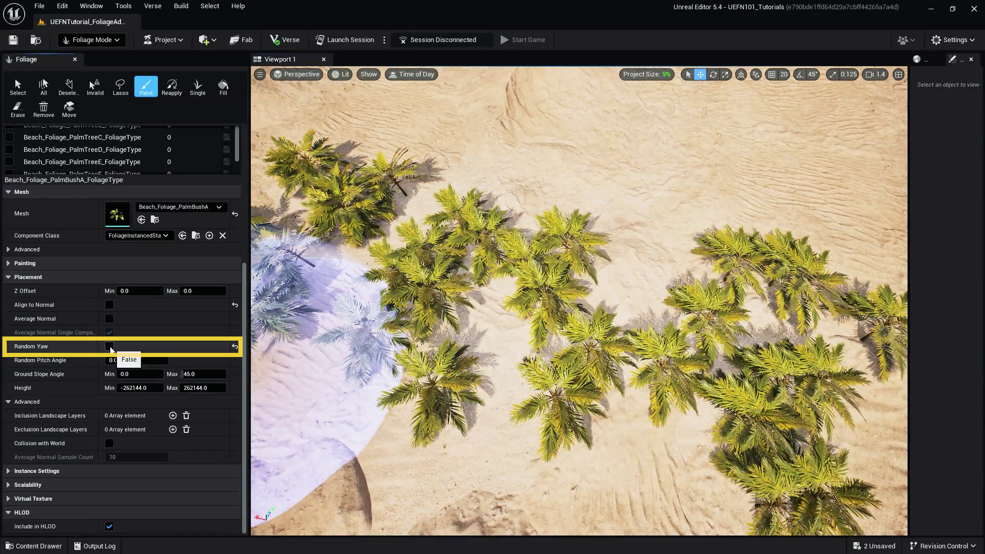
pyautogui.click(109, 346)
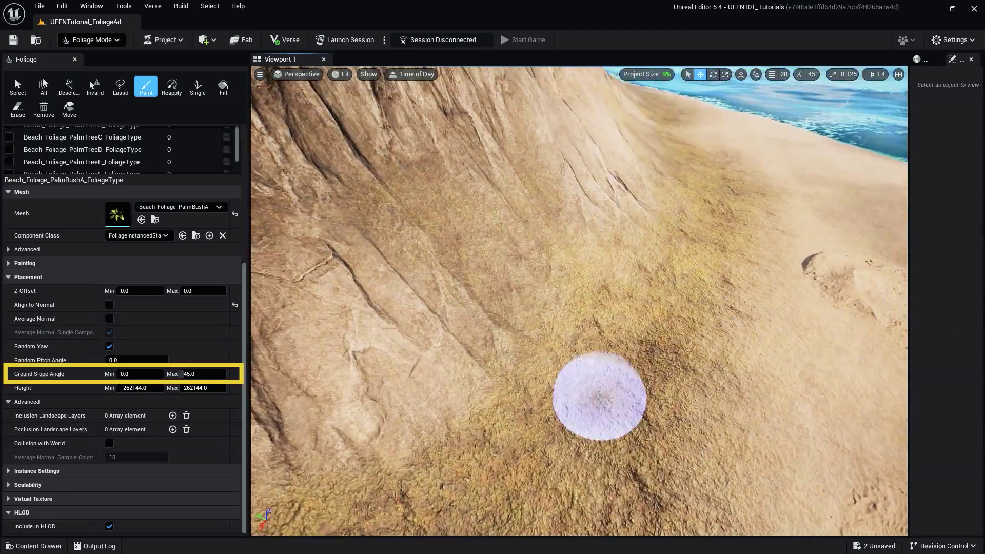
# - Paint palm bushes up the sand slope, with the sea and slope in view
pyautogui.click(691, 384)
pyautogui.moveTo(582, 368); pyautogui.dragTo(575, 361, button='right')
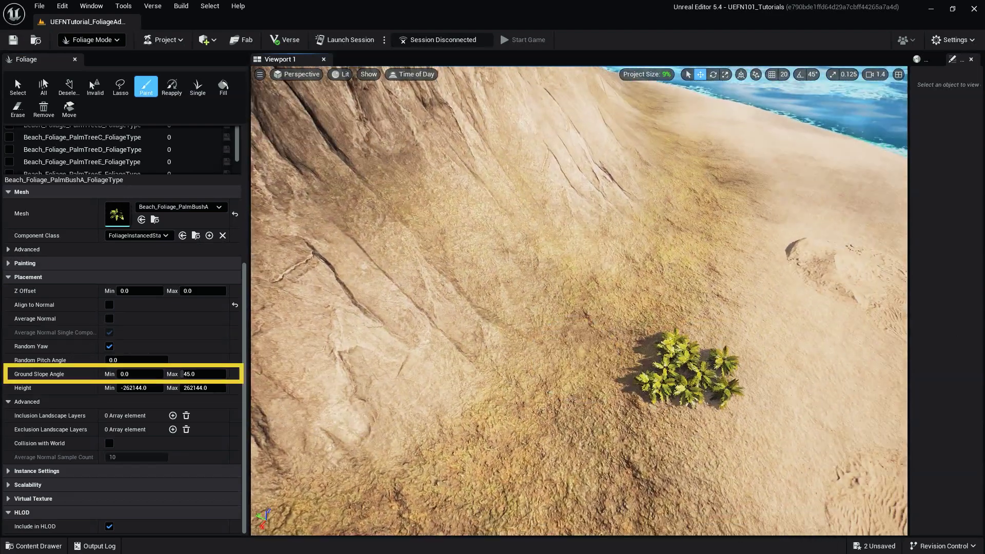
pyautogui.moveTo(353, 271); pyautogui.dragTo(344, 206, button='right')
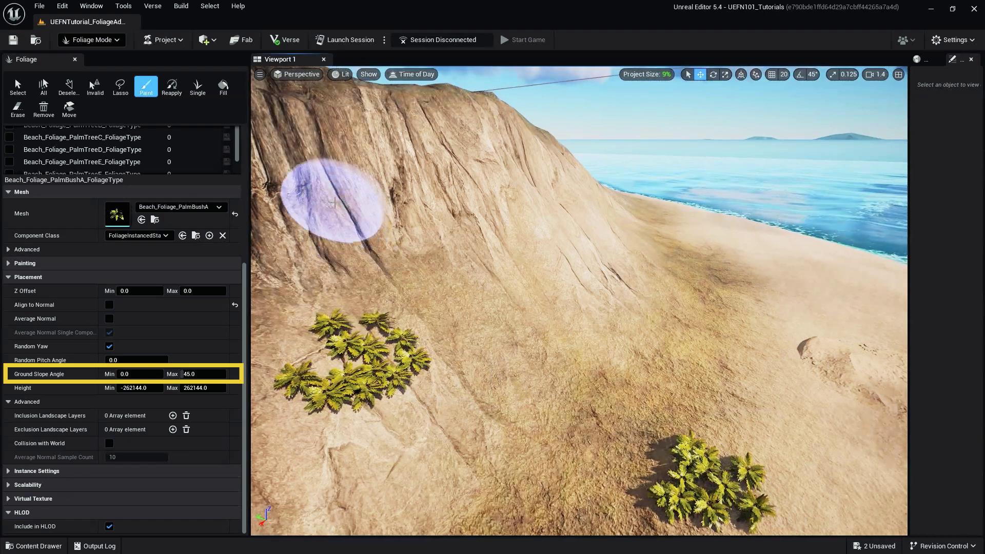
pyautogui.moveTo(328, 205); pyautogui.dragTo(352, 220)
pyautogui.moveTo(352, 220); pyautogui.dragTo(340, 231, button='right')
pyautogui.moveTo(341, 231); pyautogui.dragTo(539, 193)
pyautogui.moveTo(539, 194)
pyautogui.mouseDown(button='right')
pyautogui.moveTo(513, 190)
pyautogui.moveTo(539, 268)
pyautogui.mouseUp(button='right')
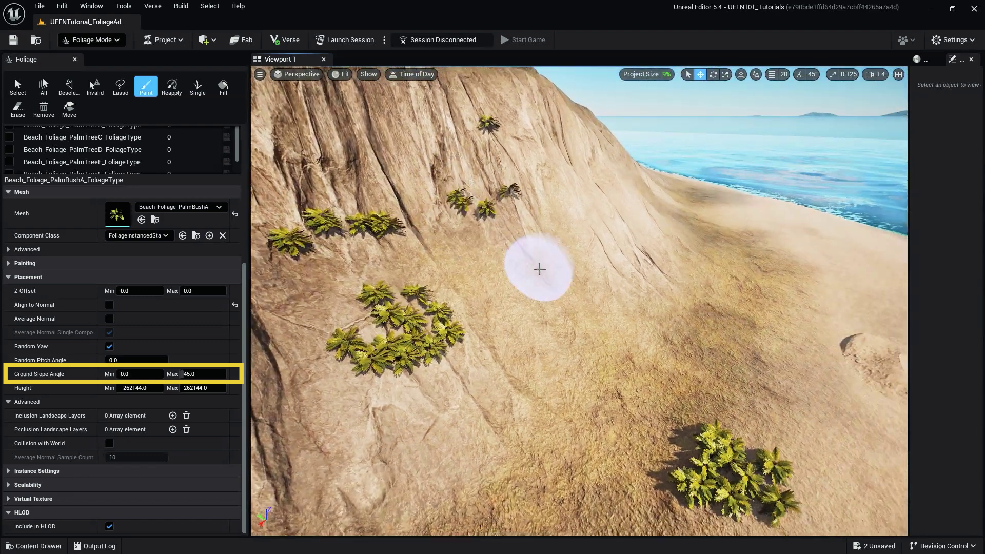
# - Raise Ground Slope Angle Max to 90 and paint bushes across the steep slope
pyautogui.click(199, 374)
pyautogui.write('90')
pyautogui.moveTo(528, 307)
pyautogui.mouseDown()
pyautogui.moveTo(407, 152)
pyautogui.moveTo(313, 175)
pyautogui.mouseUp()
# - Lower Ground Slope Angle Max to 10, compare cliff and beach, and paint the flat beach
pyautogui.click(200, 374)
pyautogui.write('1')
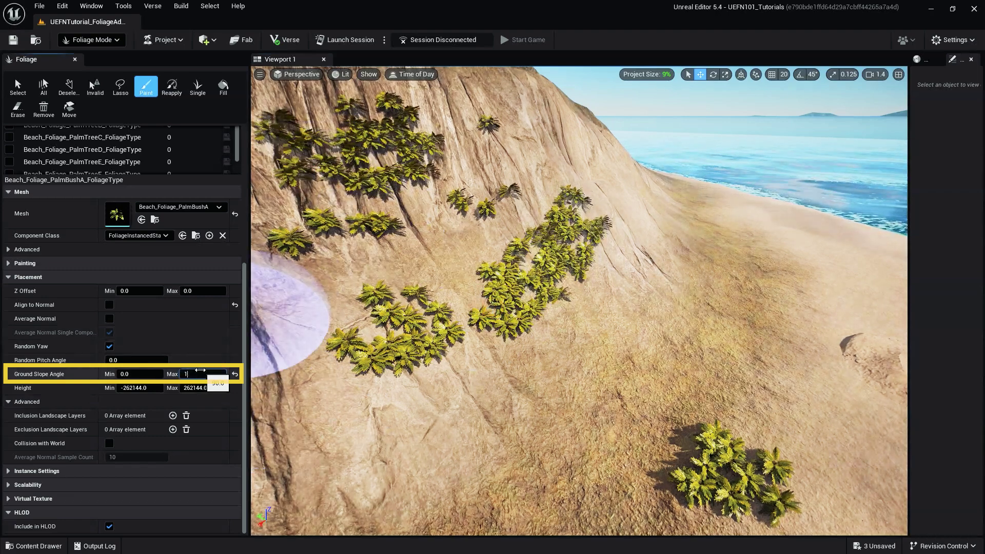
pyautogui.write('0')
pyautogui.moveTo(517, 205); pyautogui.dragTo(463, 238, button='right')
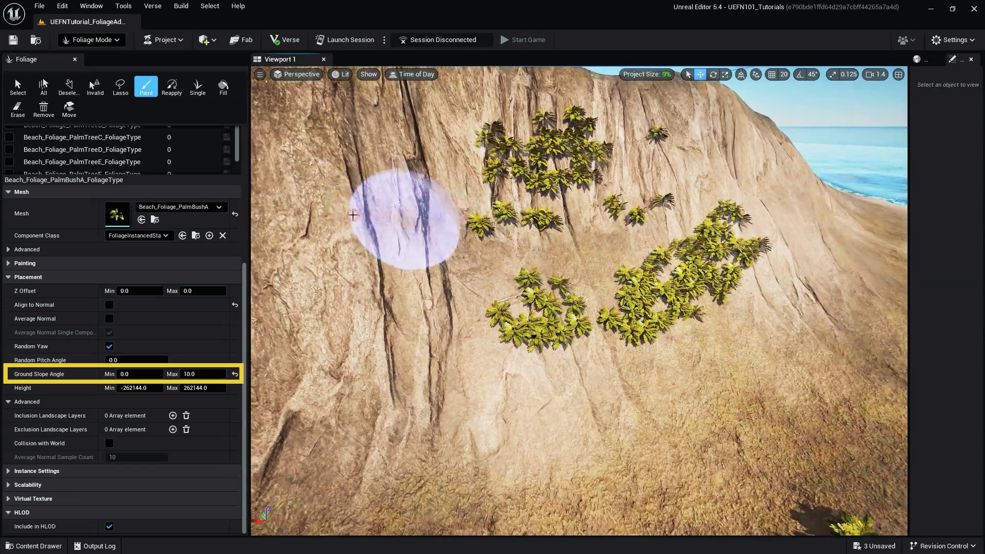
pyautogui.moveTo(353, 215); pyautogui.dragTo(472, 194, button='right')
pyautogui.moveTo(512, 314); pyautogui.dragTo(519, 334, button='right')
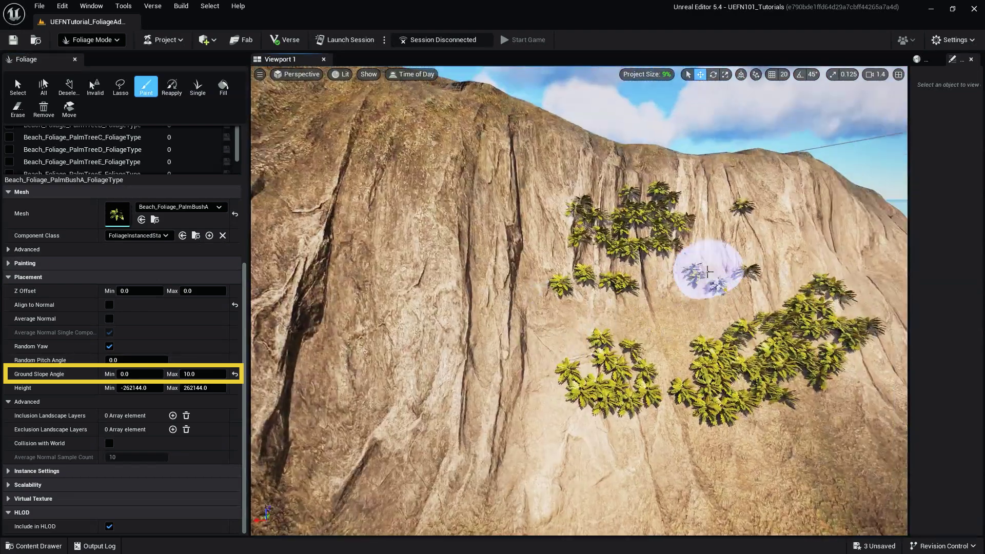
pyautogui.moveTo(659, 208); pyautogui.dragTo(682, 231, button='right')
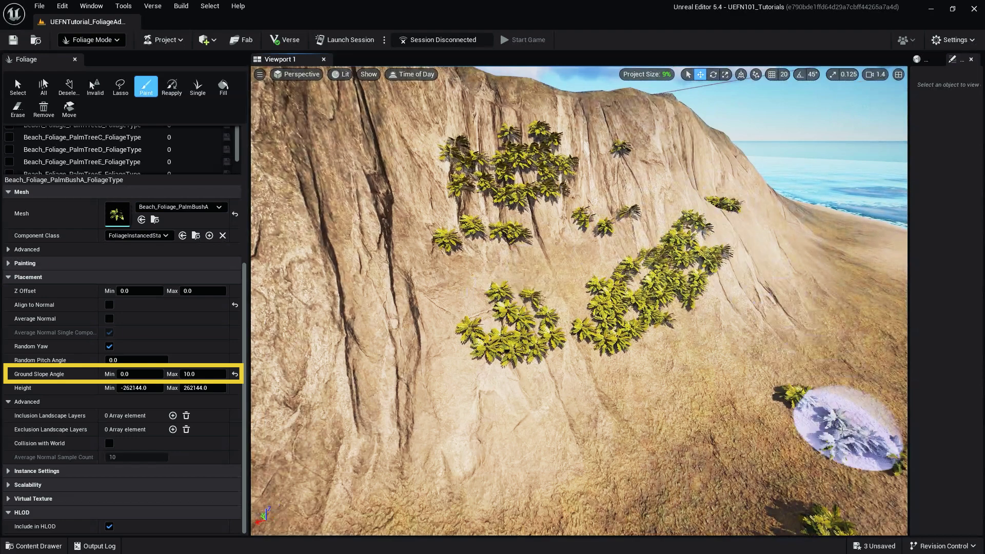
pyautogui.moveTo(844, 428); pyautogui.dragTo(732, 425)
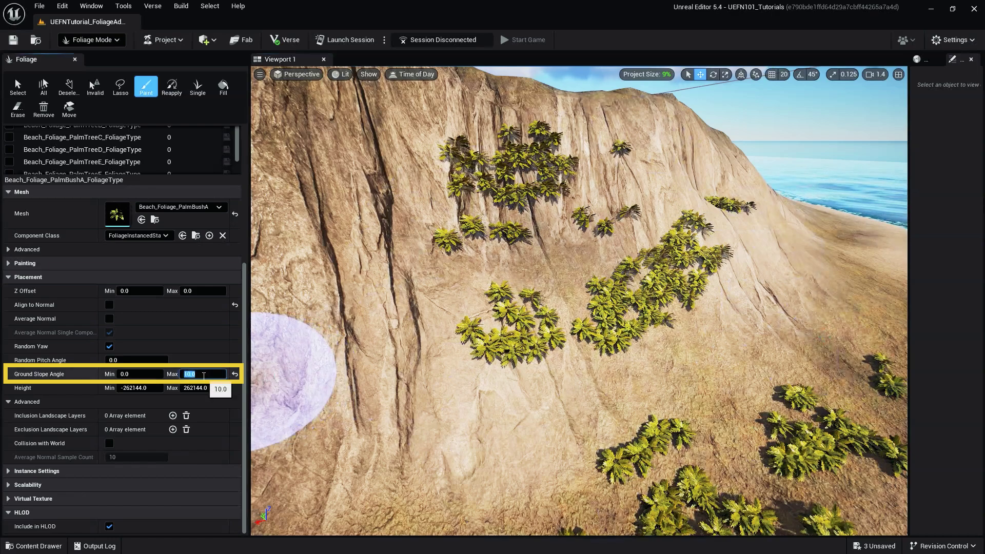
pyautogui.press('Return')
pyautogui.moveTo(790, 324); pyautogui.dragTo(798, 326, button='right')
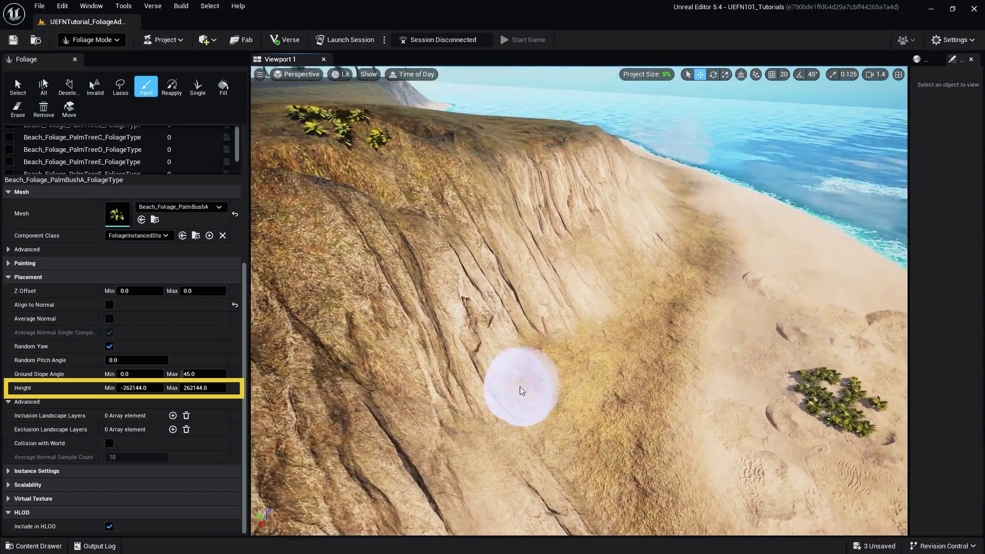
# - Limit PalmBushA's Height to 0–200 and paint bushes from the low sand up the cliff
pyautogui.write('0')
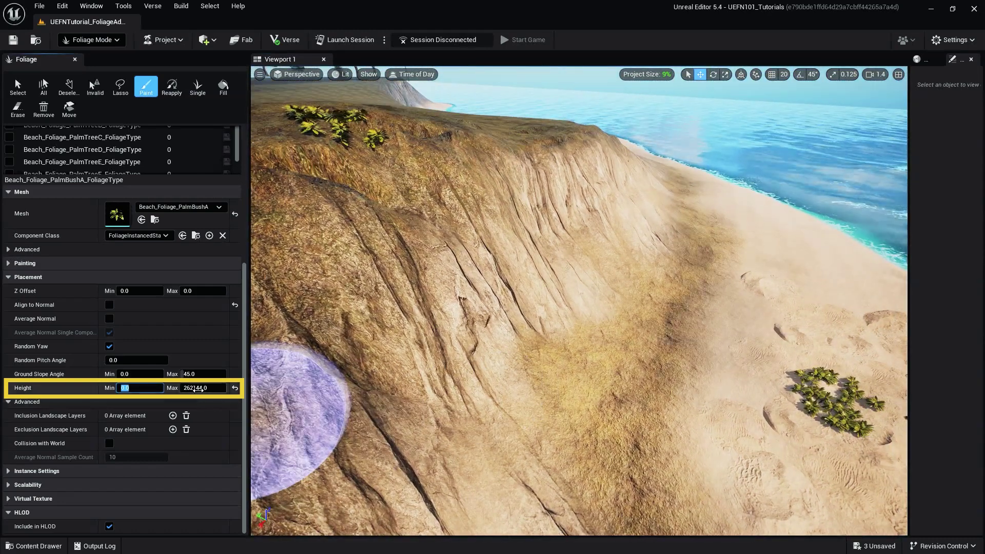
pyautogui.click(217, 390)
pyautogui.write('200')
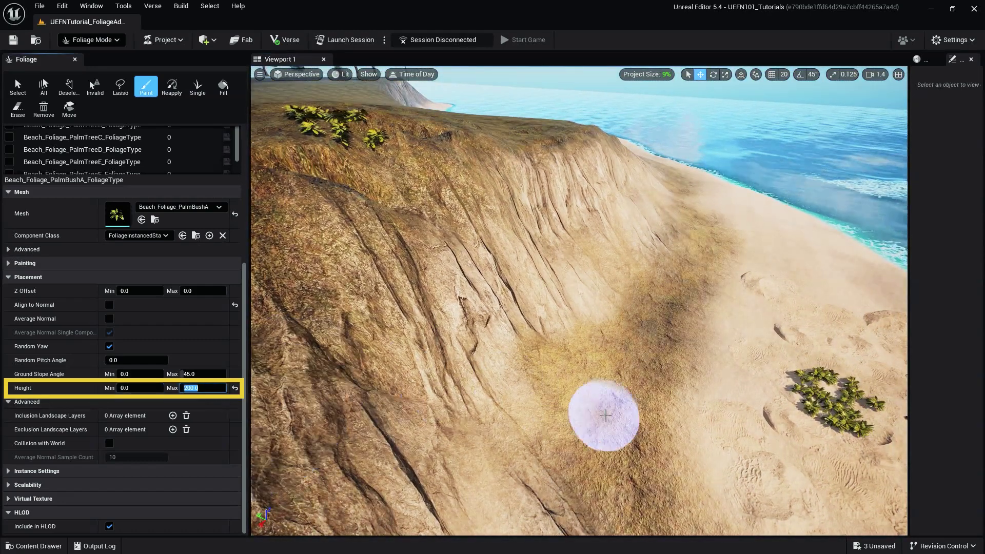
pyautogui.click(705, 426)
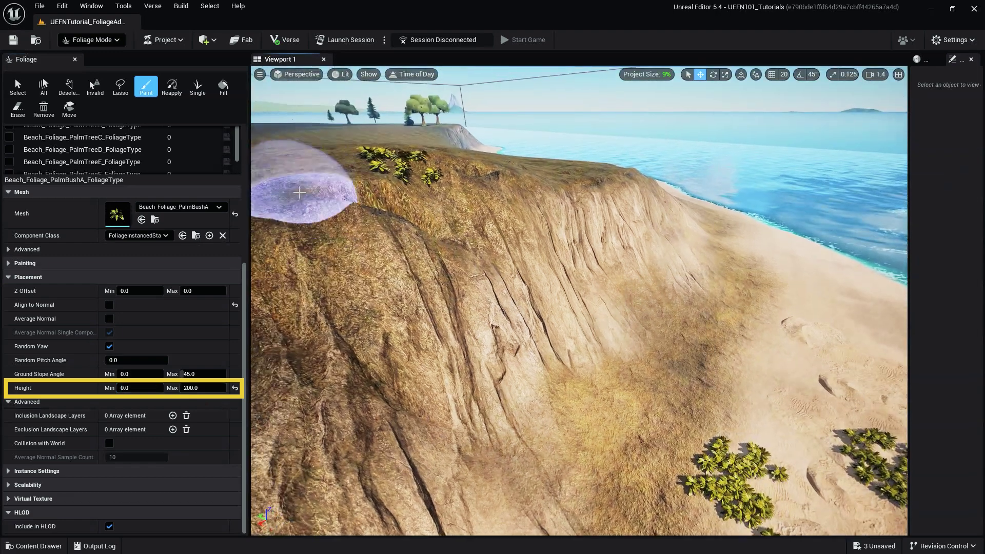
pyautogui.moveTo(693, 329); pyautogui.dragTo(687, 349)
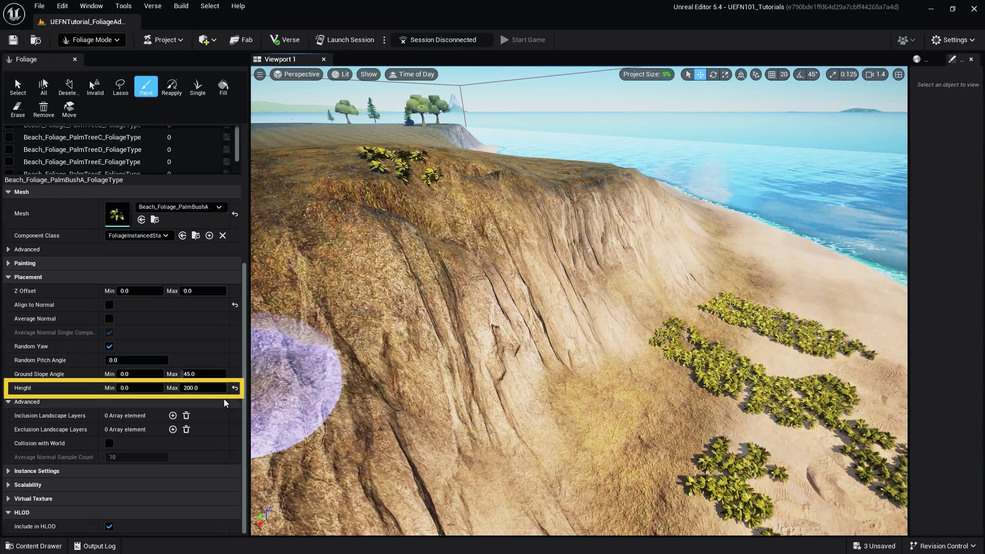
pyautogui.moveTo(746, 387)
pyautogui.mouseDown()
pyautogui.moveTo(807, 411)
pyautogui.moveTo(539, 303)
pyautogui.moveTo(380, 138)
pyautogui.mouseUp()
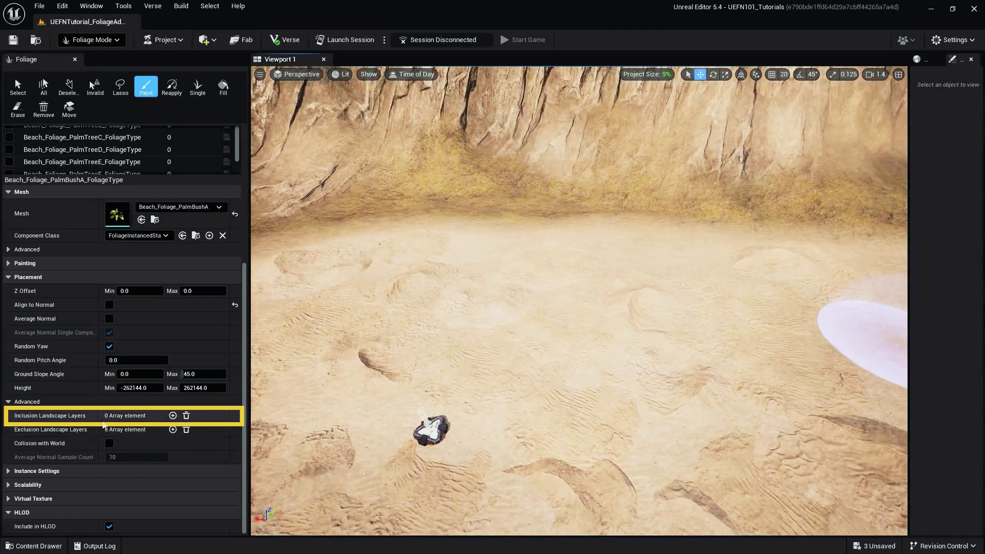
# - Add landscape layer1 as an exclusion layer and layer3 as an inclusion layer for PalmBushA
pyautogui.click(173, 430)
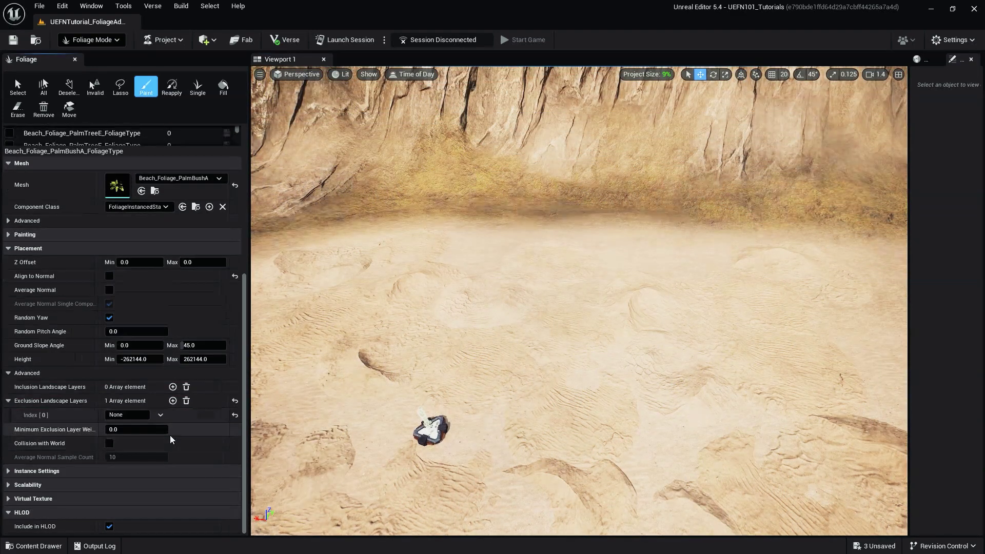
pyautogui.click(160, 416)
pyautogui.click(131, 416)
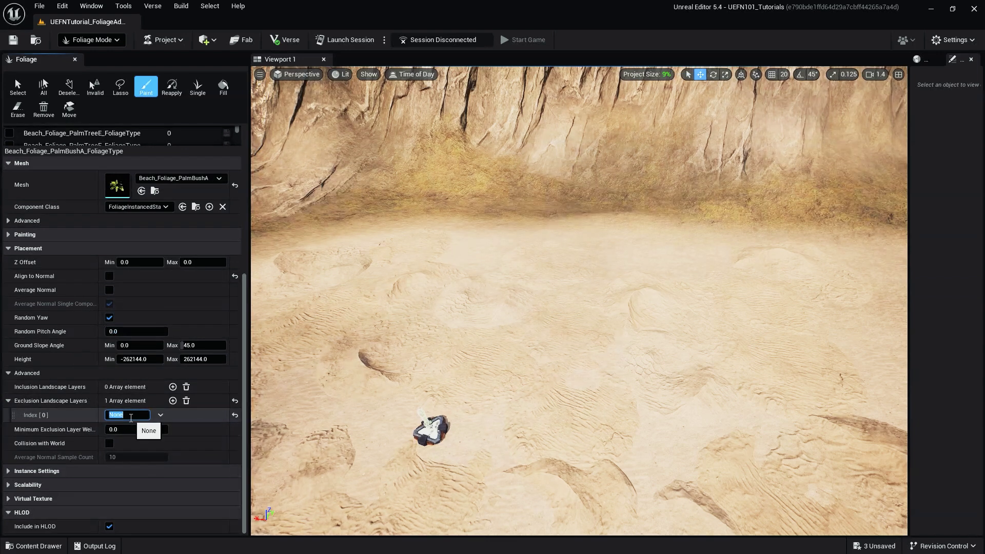
pyautogui.click(173, 387)
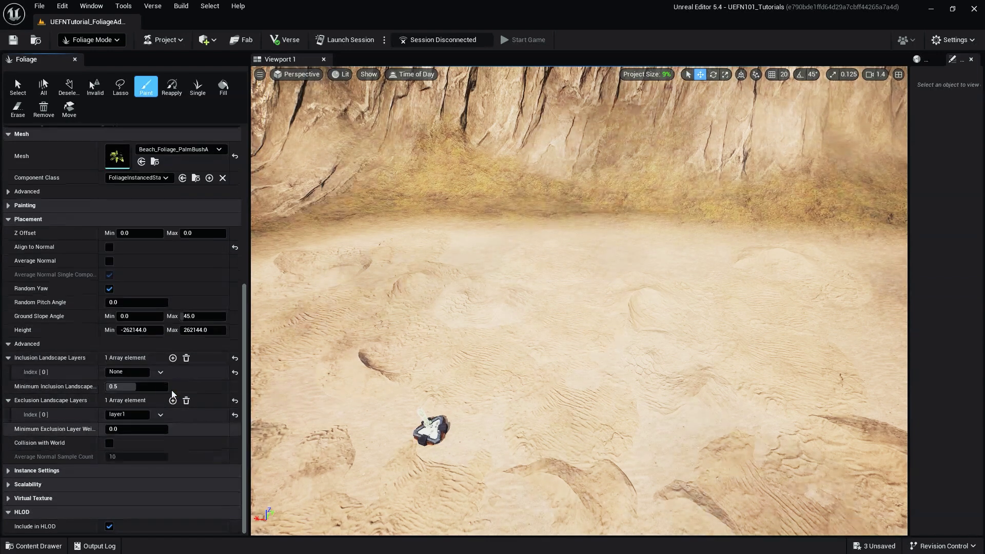
pyautogui.click(133, 374)
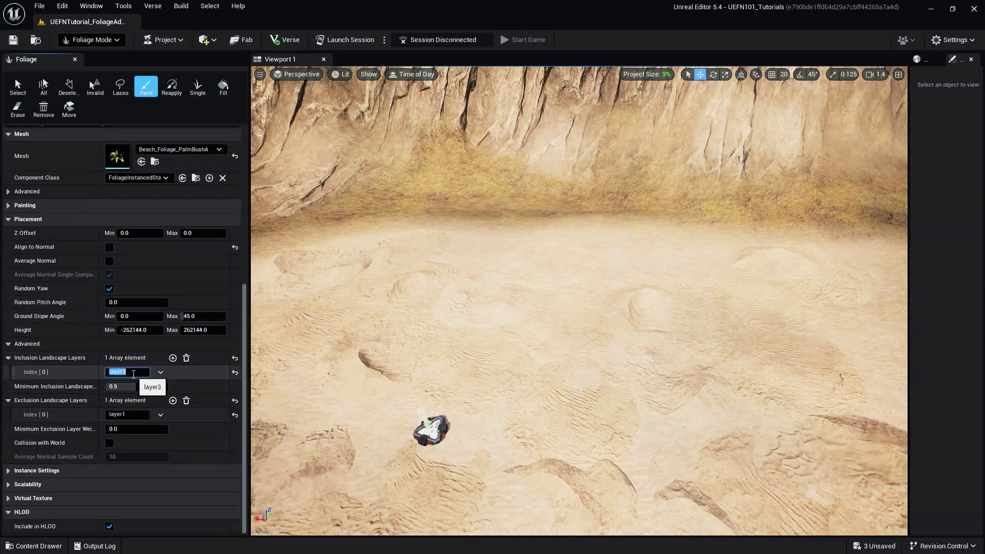
pyautogui.press('Return')
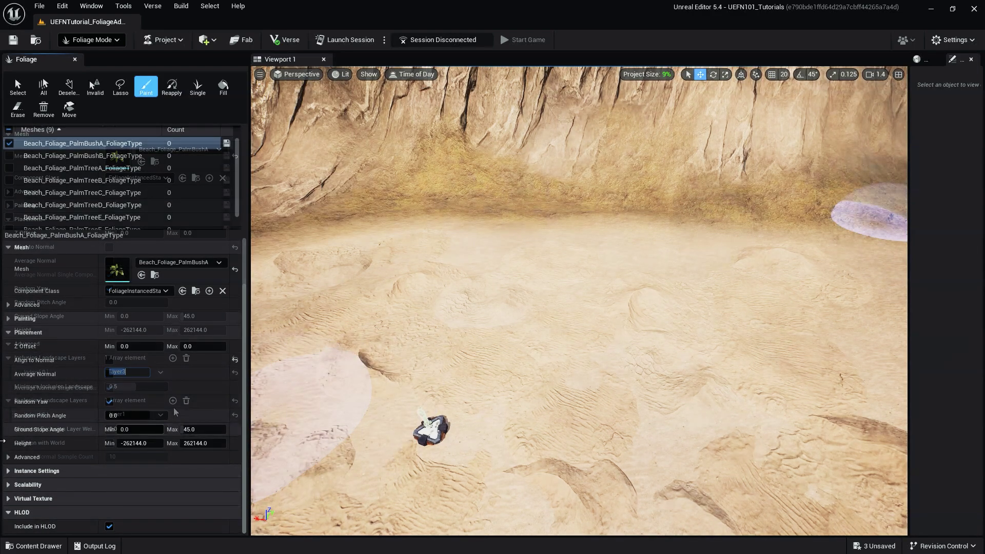
# - Check PalmBushA's Collision Presets in Instance Settings, keeping NoCollision, then select PalmTreeA
pyautogui.click(10, 332)
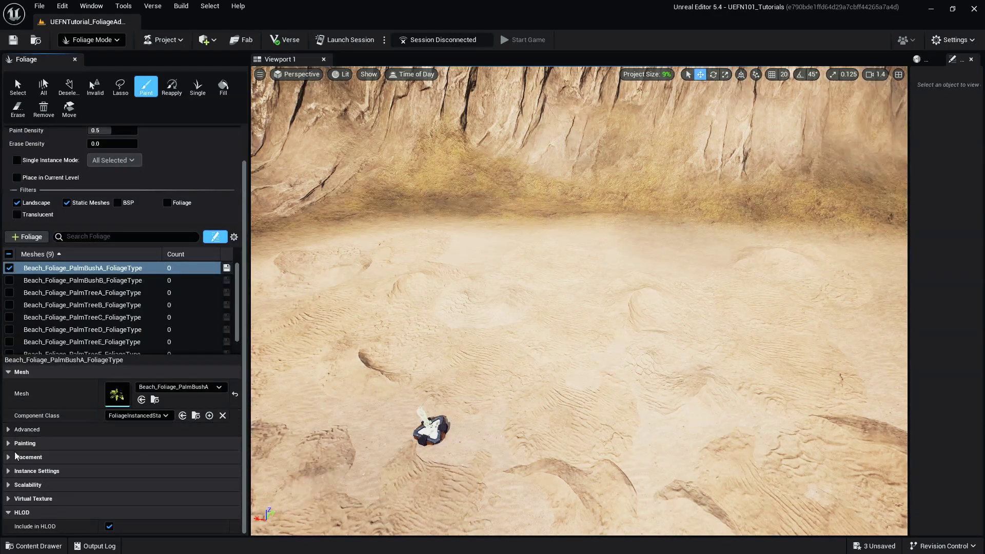
pyautogui.click(7, 471)
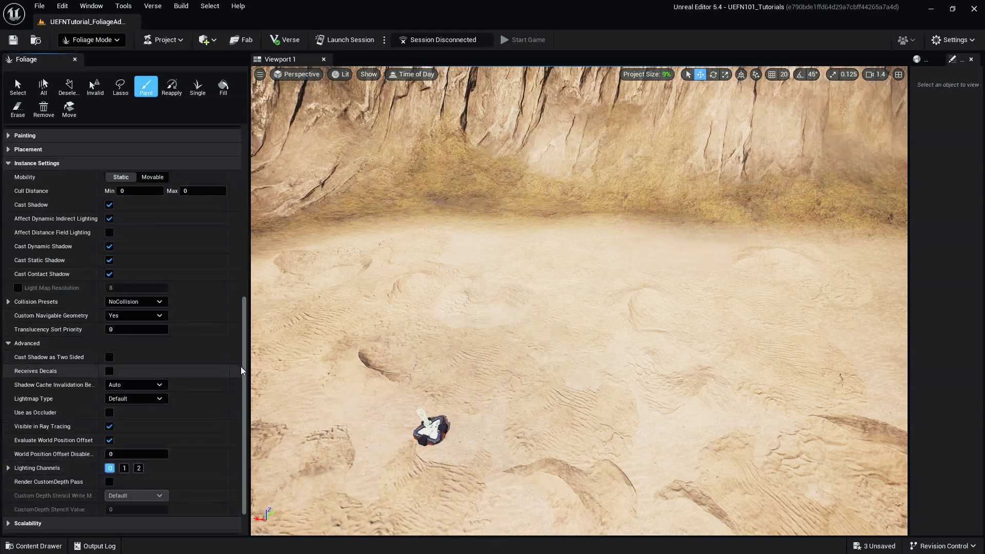
pyautogui.scroll(2, 242, 367)
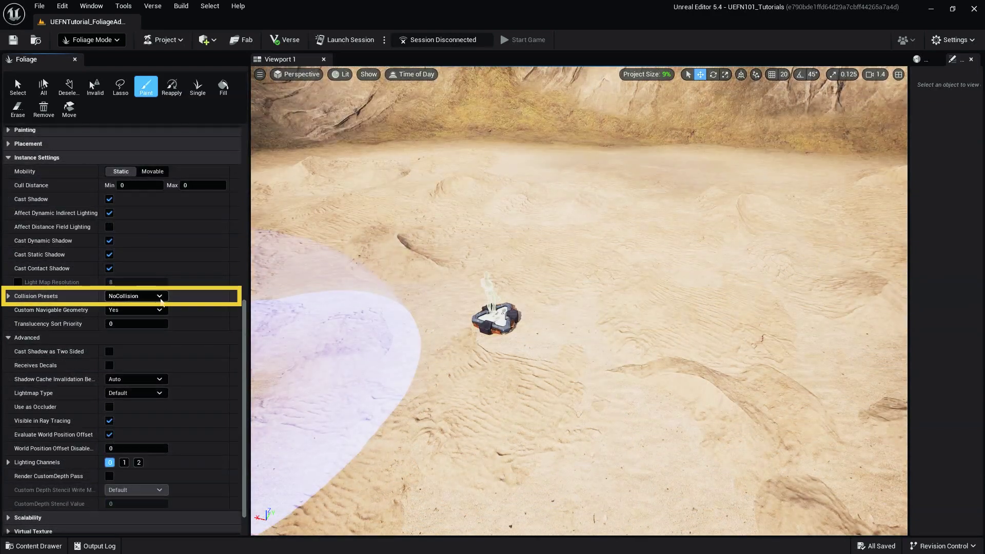
pyautogui.click(160, 297)
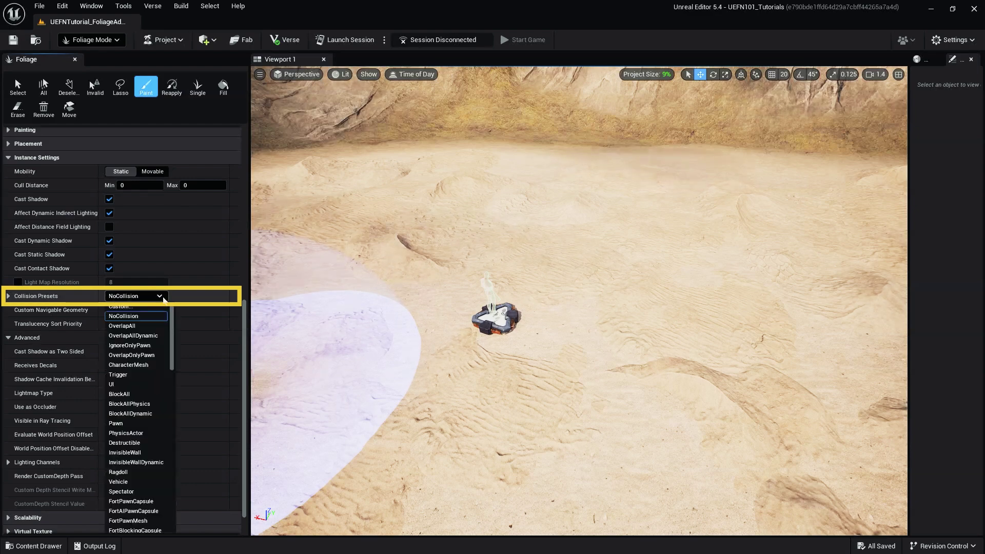
pyautogui.click(247, 321)
pyautogui.moveTo(247, 331); pyautogui.dragTo(238, 198)
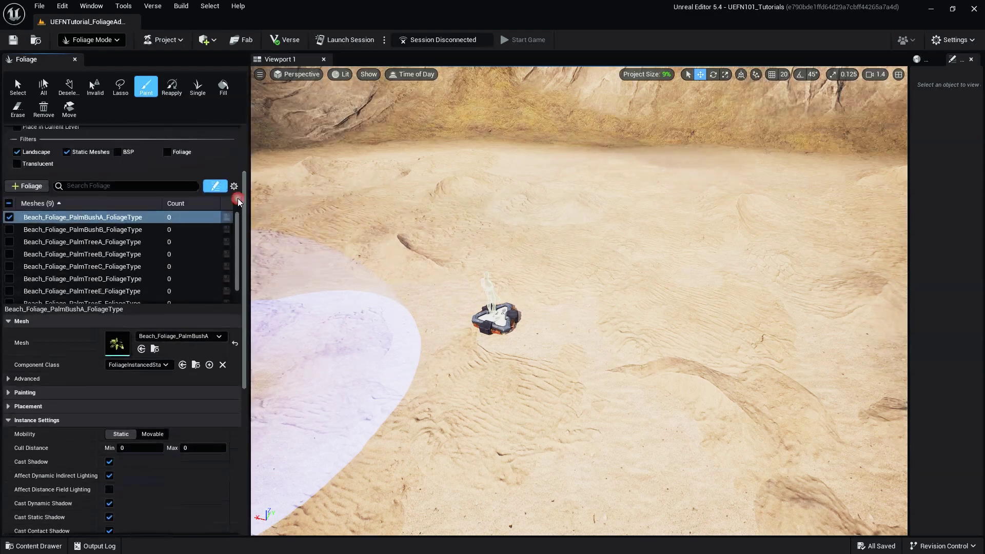
pyautogui.click(58, 243)
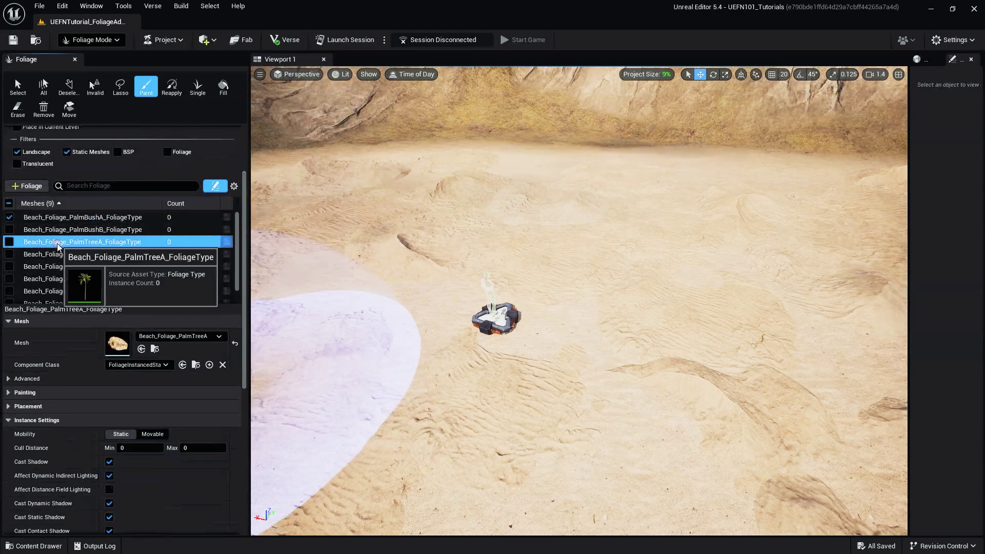
# - Enable PalmTreeA, view its mesh's simple collision hulls, then scroll to its Collision Presets
pyautogui.click(9, 243)
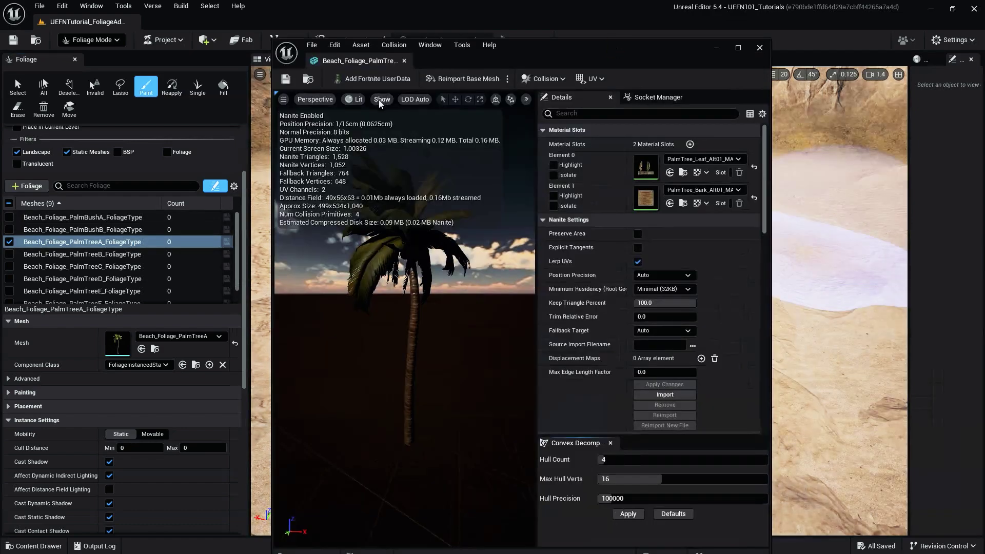
pyautogui.click(381, 99)
pyautogui.click(418, 257)
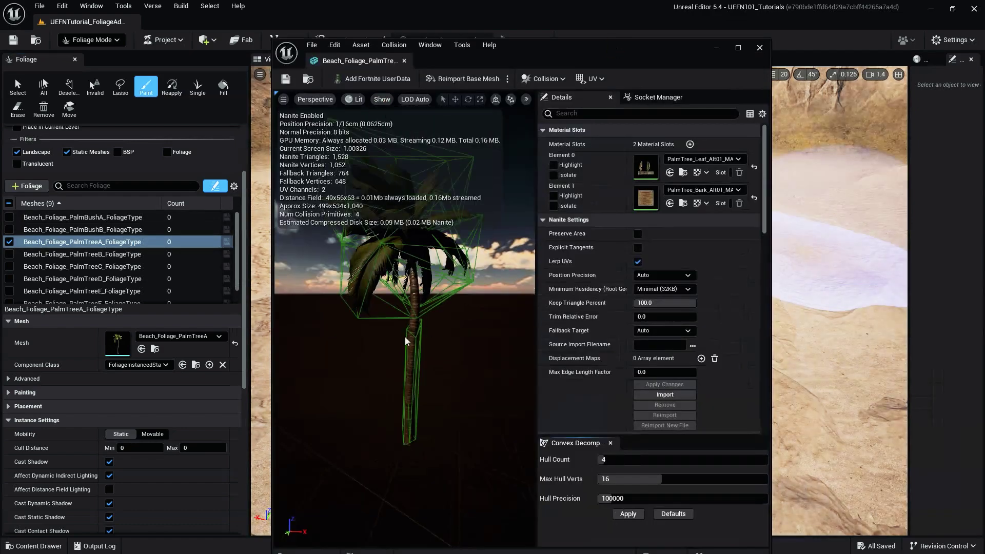
pyautogui.click(760, 48)
pyautogui.moveTo(244, 215); pyautogui.dragTo(242, 421)
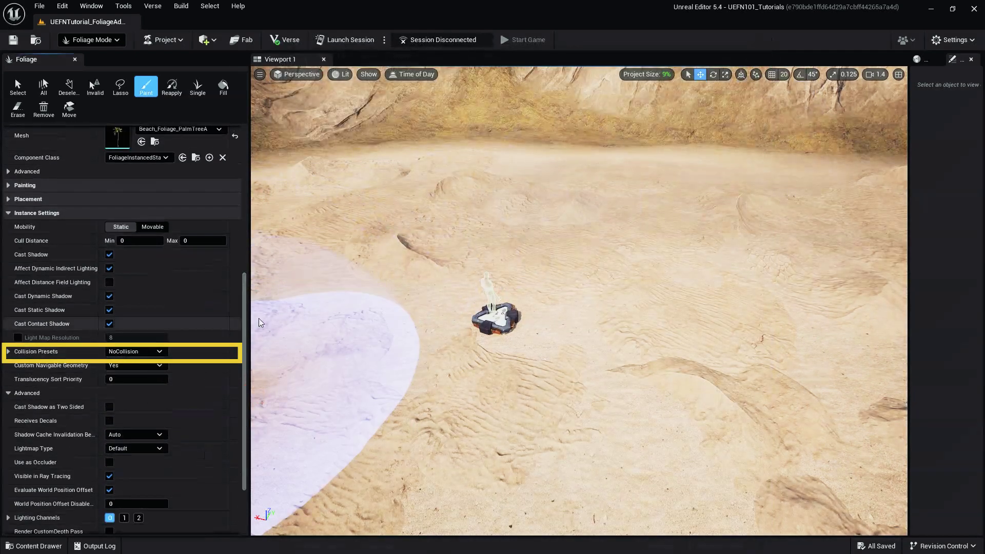
# - Paint a palm cluster on the sand and walk through it to test collision
pyautogui.click(524, 237)
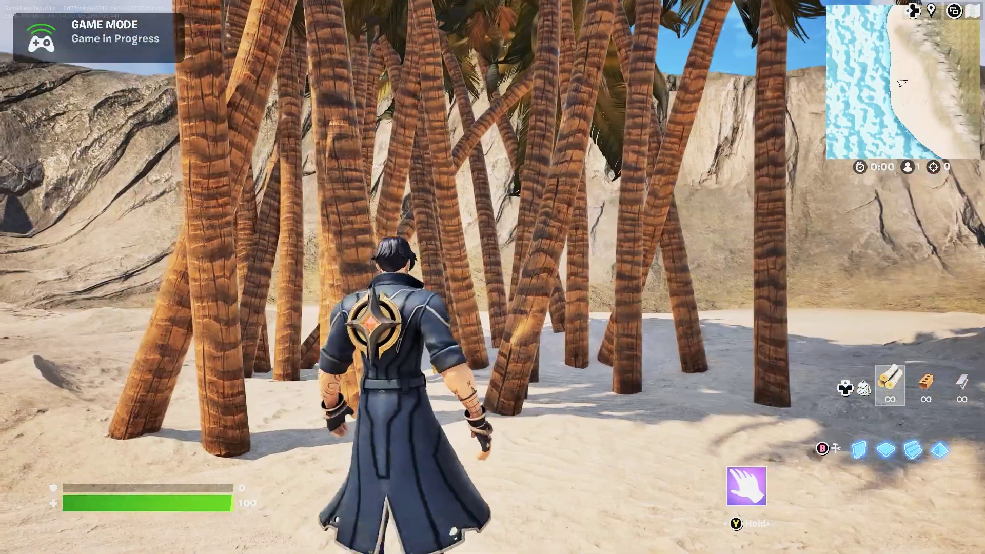
pyautogui.press('w')
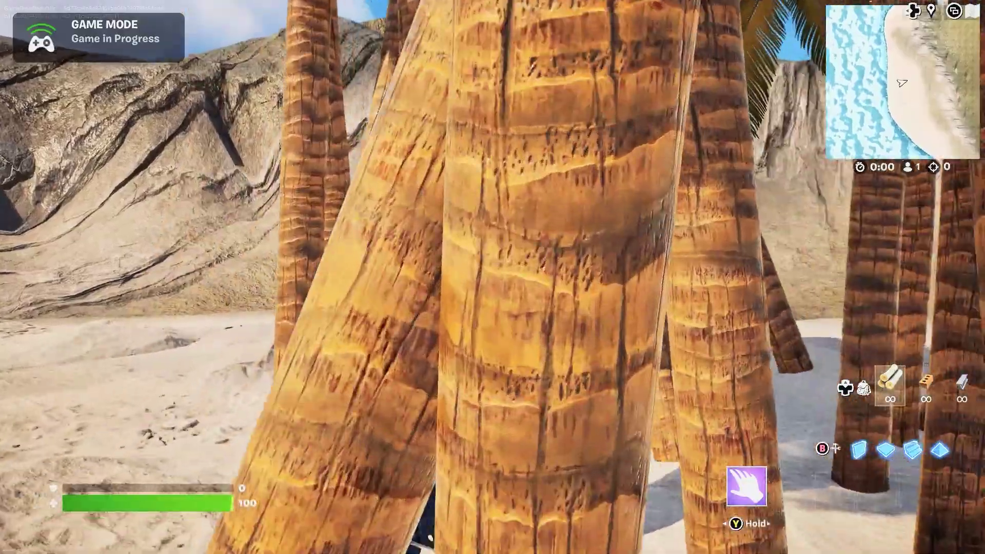
pyautogui.press('w')
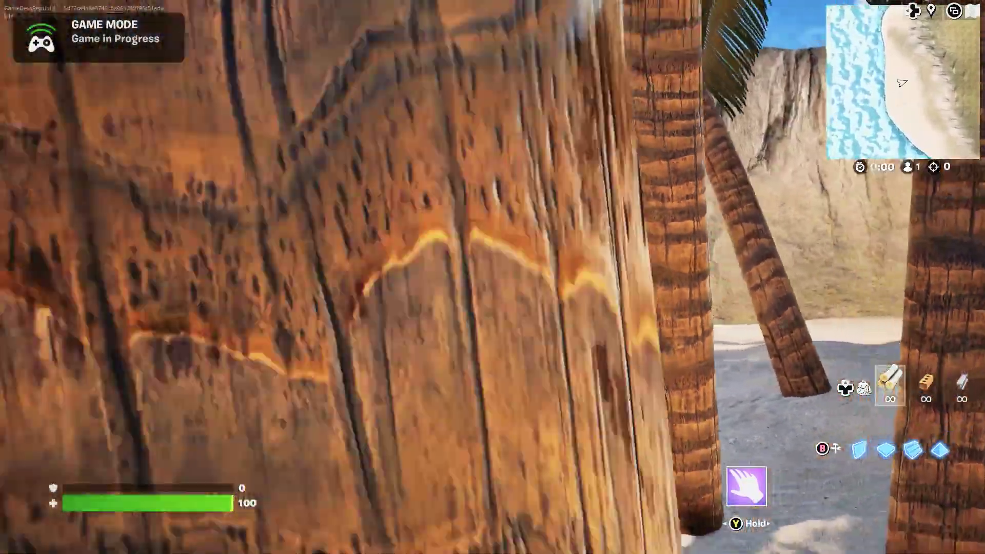
pyautogui.press('w')
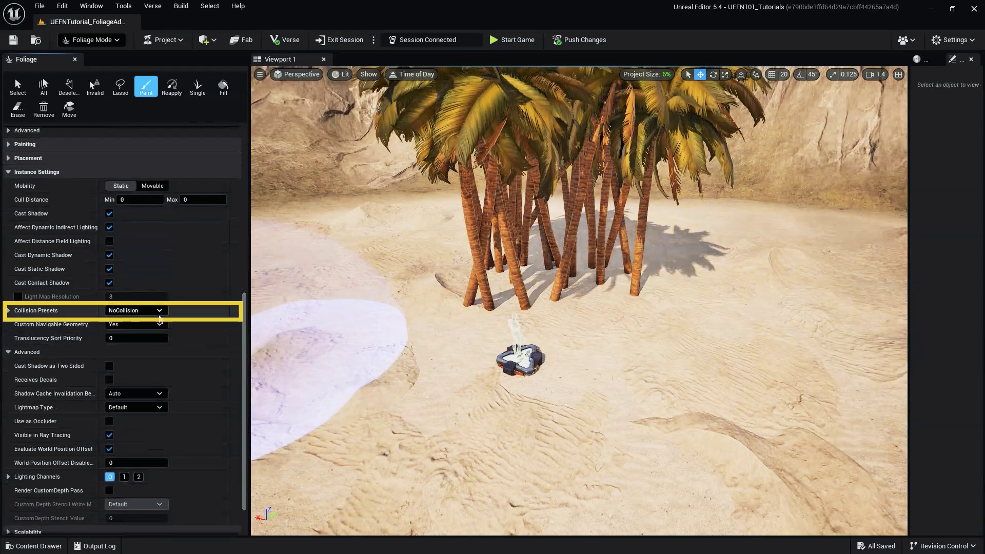
# - Switch the palms to a Fortnite physics collision preset, retest walking, and paint more palms
pyautogui.click(159, 311)
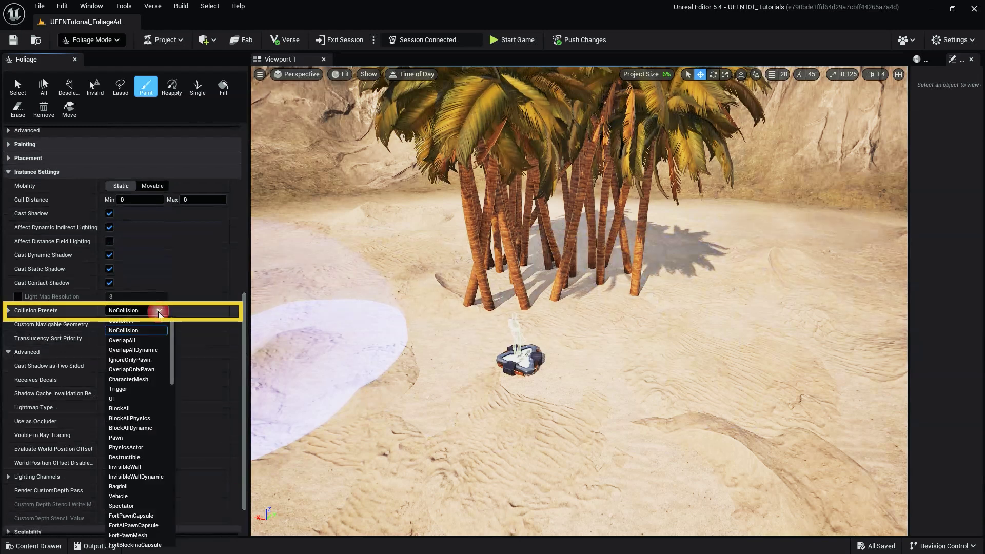
pyautogui.scroll(-5, 174, 349)
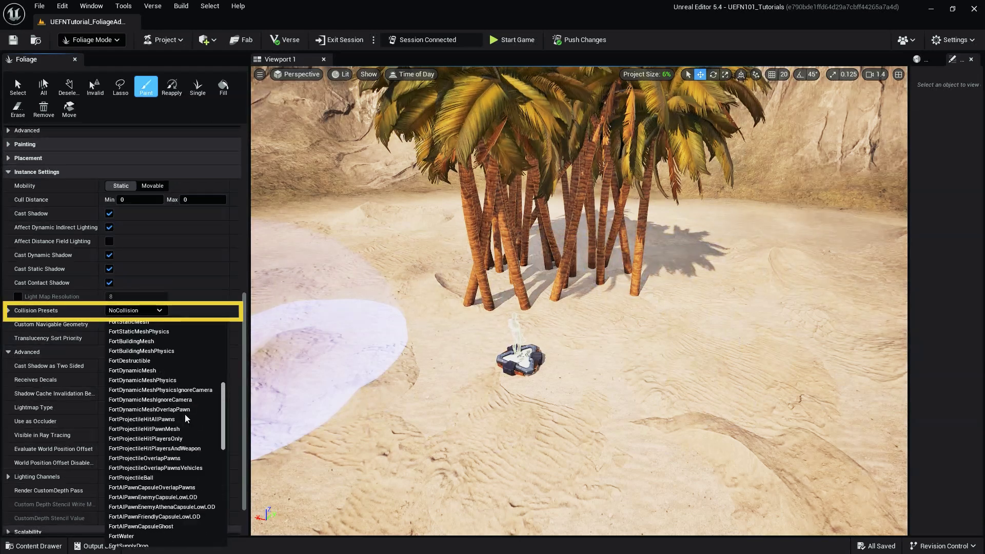
pyautogui.click(177, 353)
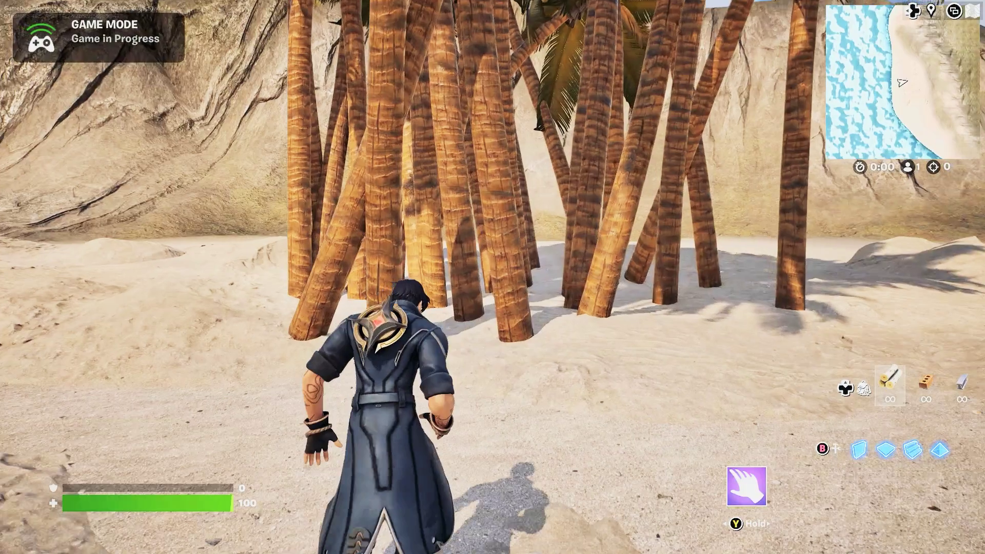
pyautogui.press('w')
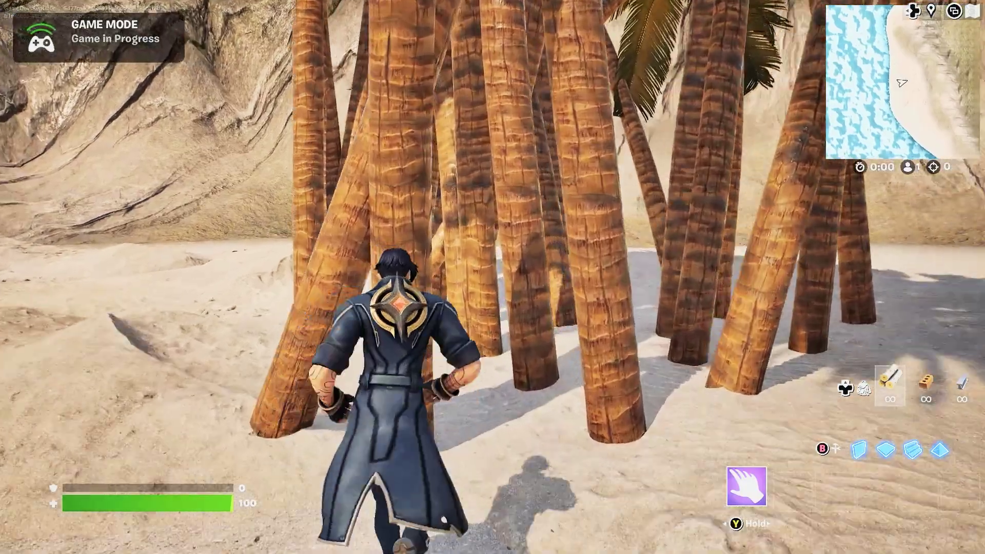
pyautogui.press('w')
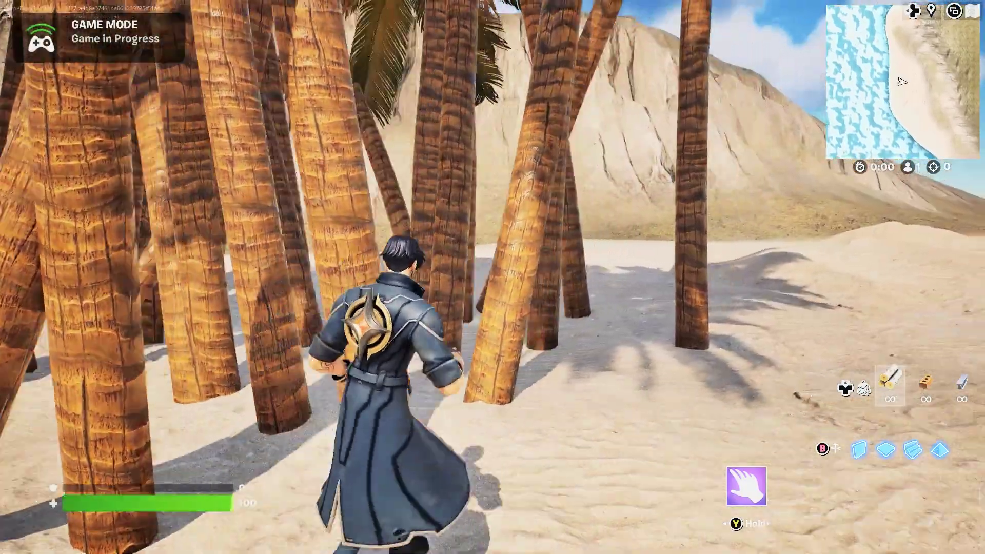
pyautogui.press('w')
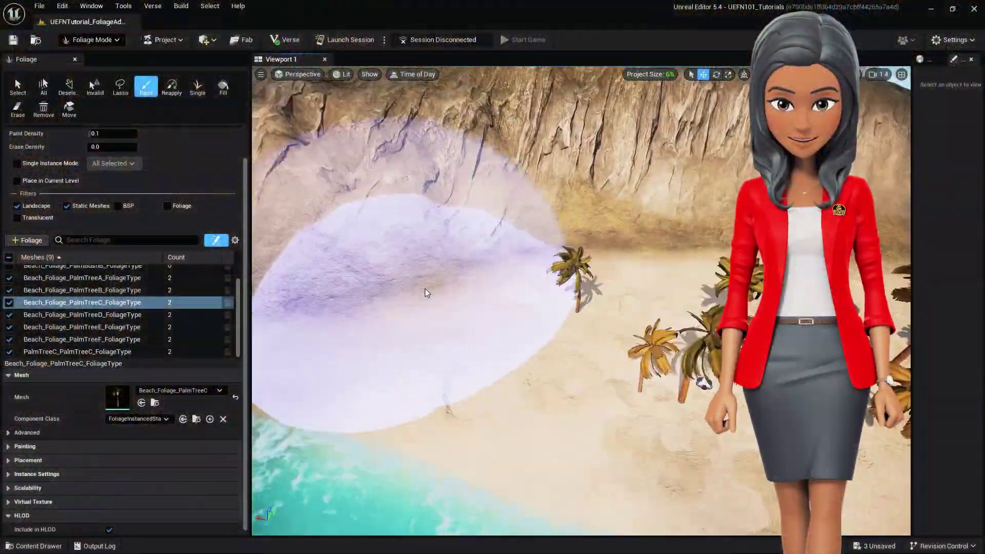
pyautogui.moveTo(425, 286)
pyautogui.mouseDown()
pyautogui.moveTo(513, 308)
pyautogui.moveTo(425, 379)
pyautogui.moveTo(440, 297)
pyautogui.mouseUp()
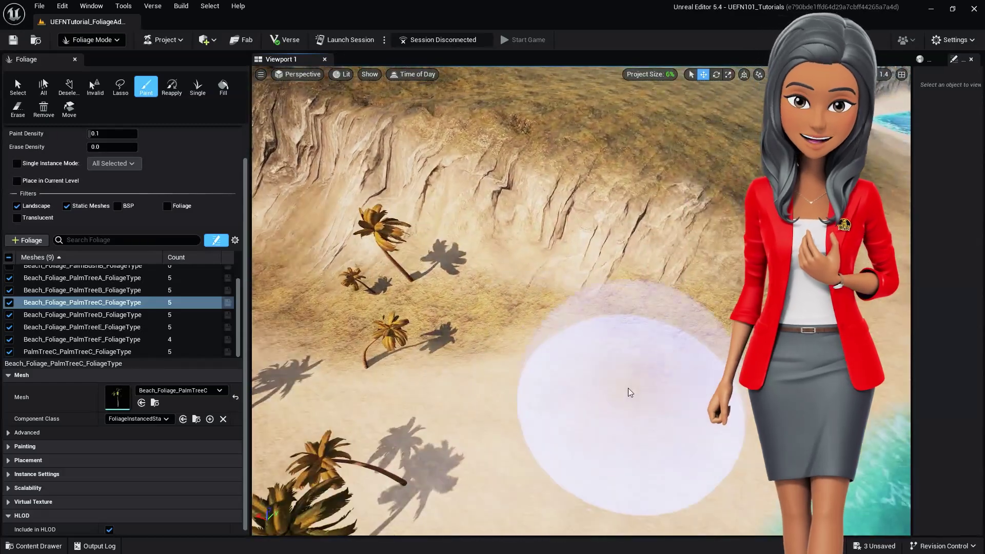
# - Paint dense patches of all palm types and reapply the new settings to painted grass
pyautogui.moveTo(628, 387); pyautogui.dragTo(602, 378)
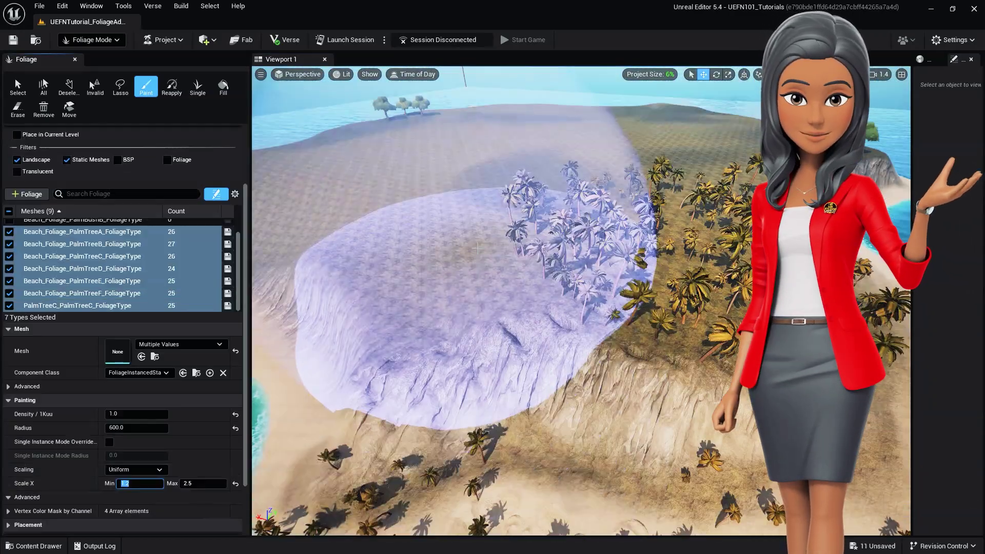
pyautogui.moveTo(436, 328); pyautogui.dragTo(504, 320)
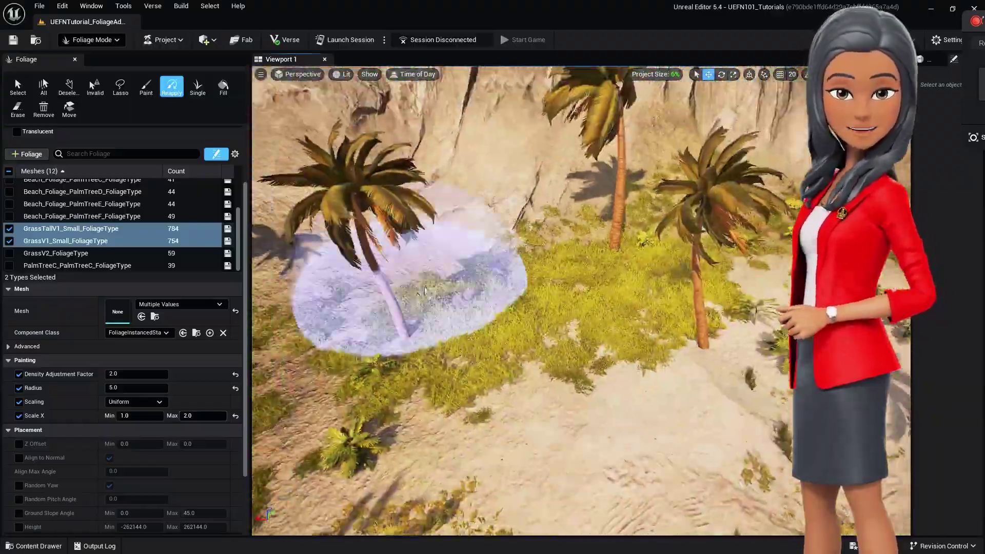
pyautogui.moveTo(396, 308); pyautogui.dragTo(523, 277)
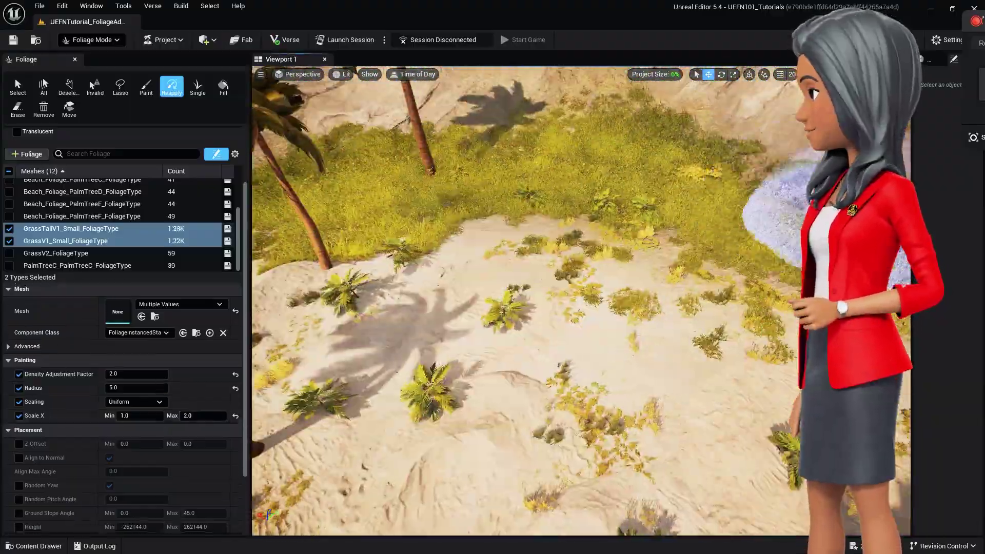
# - Use Select mode to pick individual foliage instances, undoing the last foliage change
pyautogui.click(15, 81)
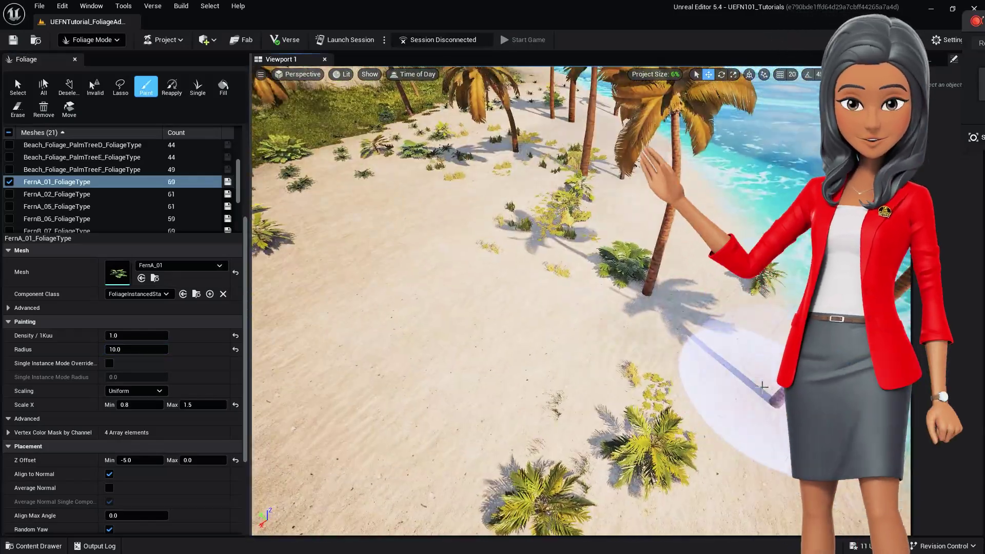
pyautogui.hotkey('ctrl', 'z')
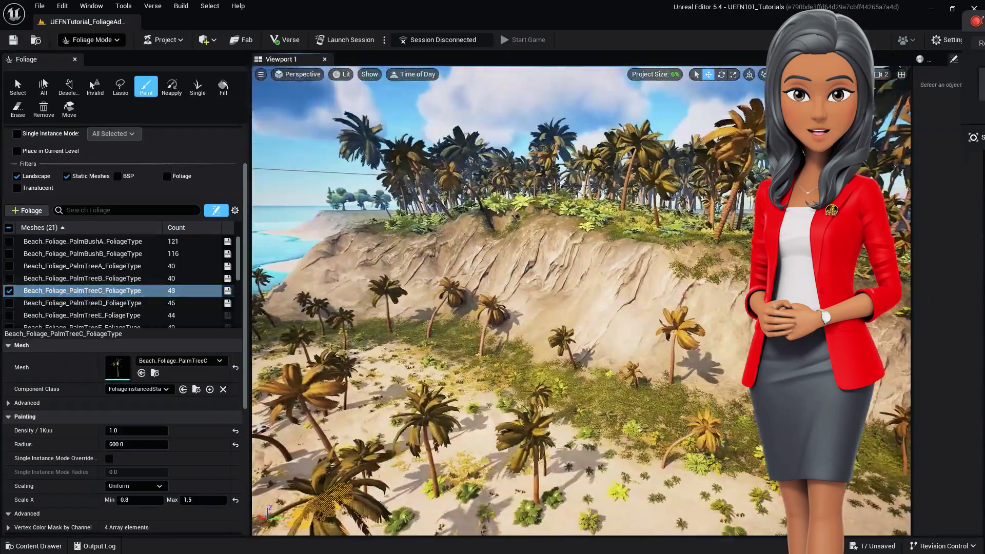
pyautogui.click(17, 85)
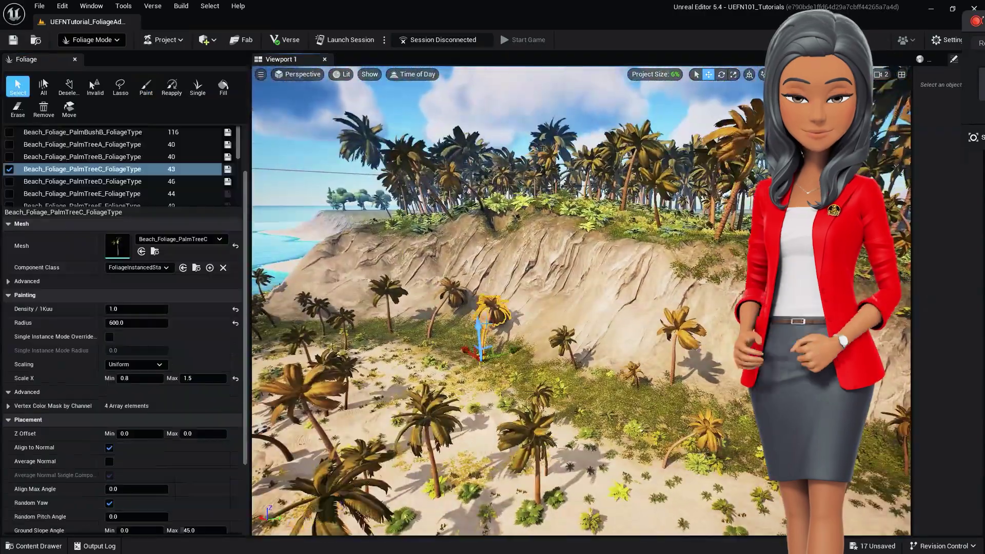